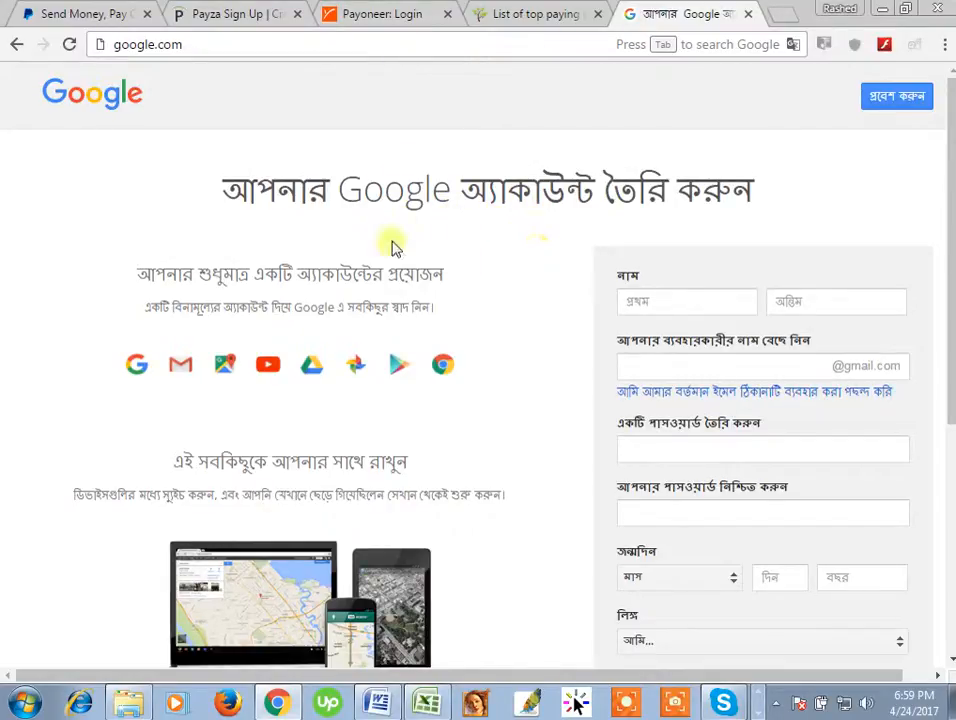
# Load google.com, choose to sign in with an added account, and open the Google account creation form
pyautogui.click(218, 57)
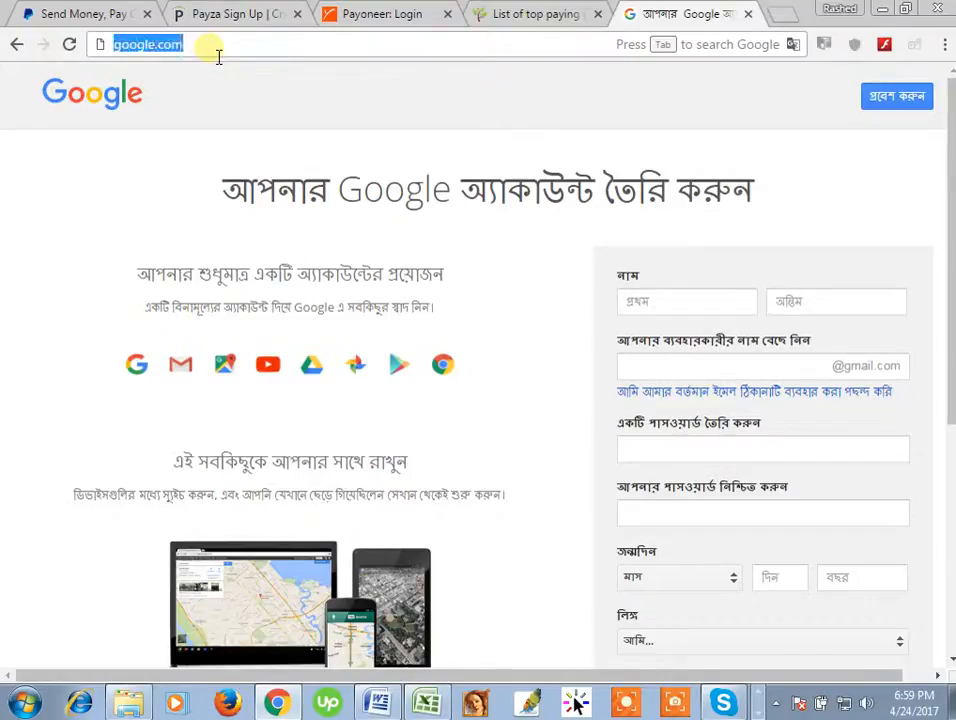
pyautogui.press('Return')
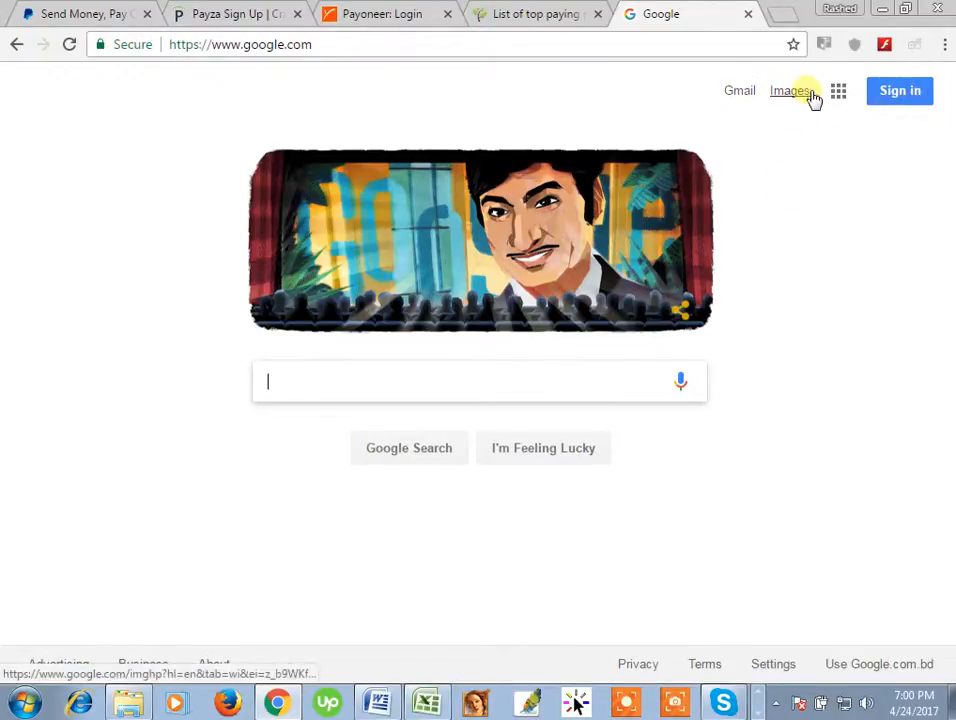
pyautogui.click(896, 94)
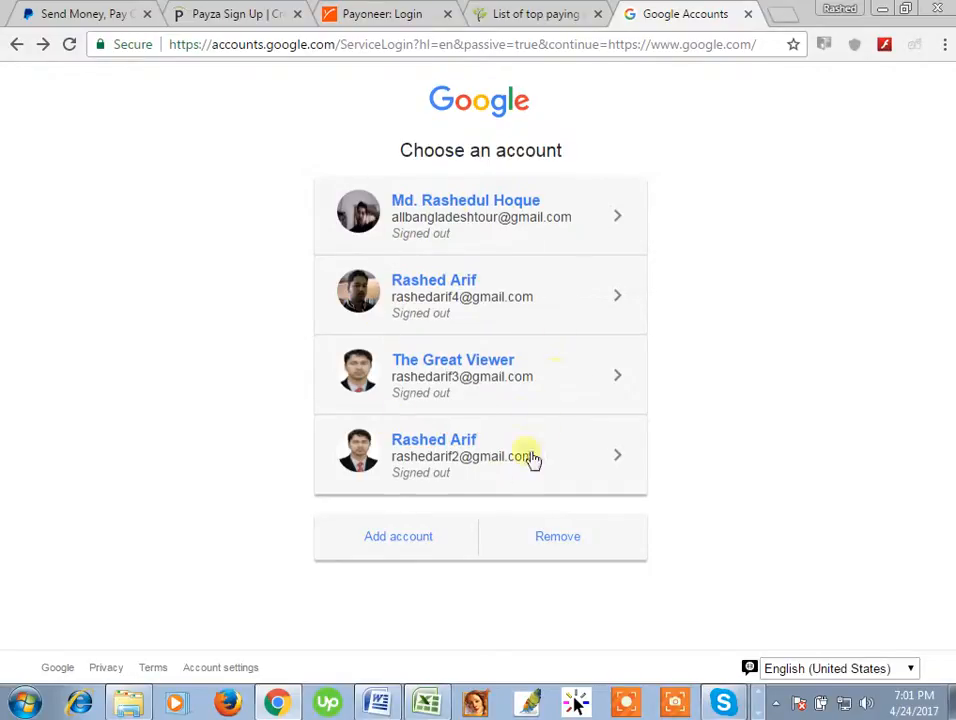
pyautogui.click(405, 540)
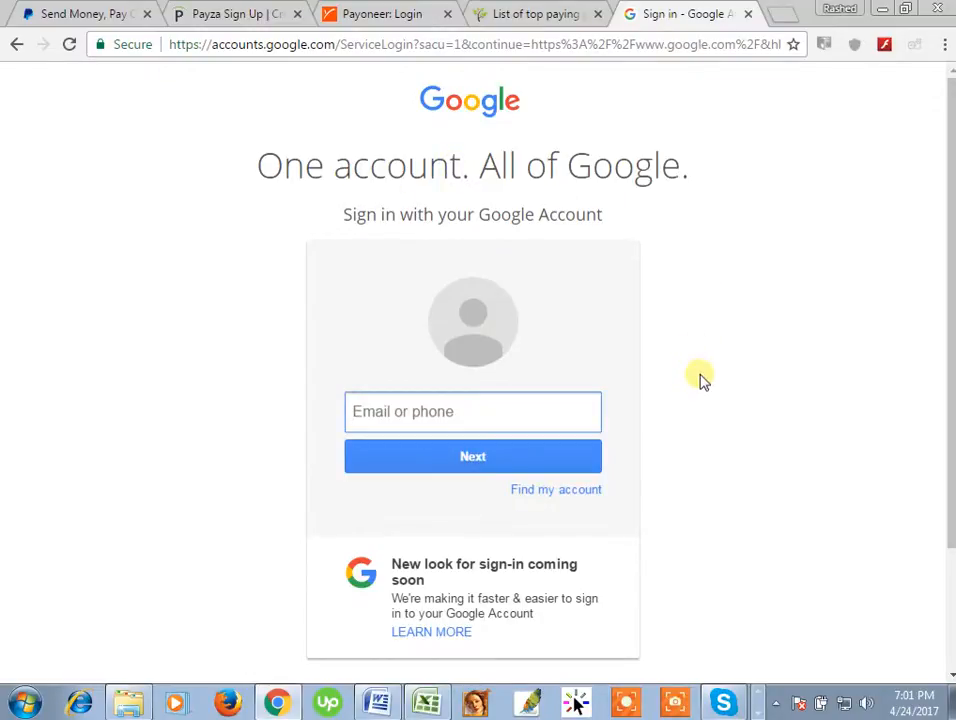
pyautogui.scroll(-3, 700, 382)
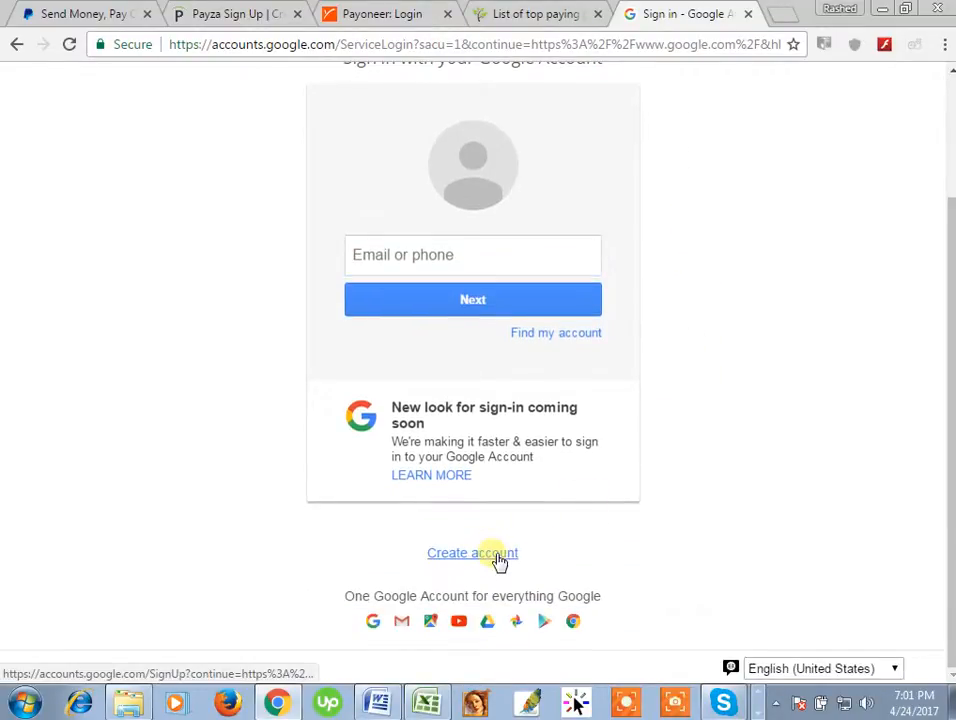
pyautogui.click(496, 556)
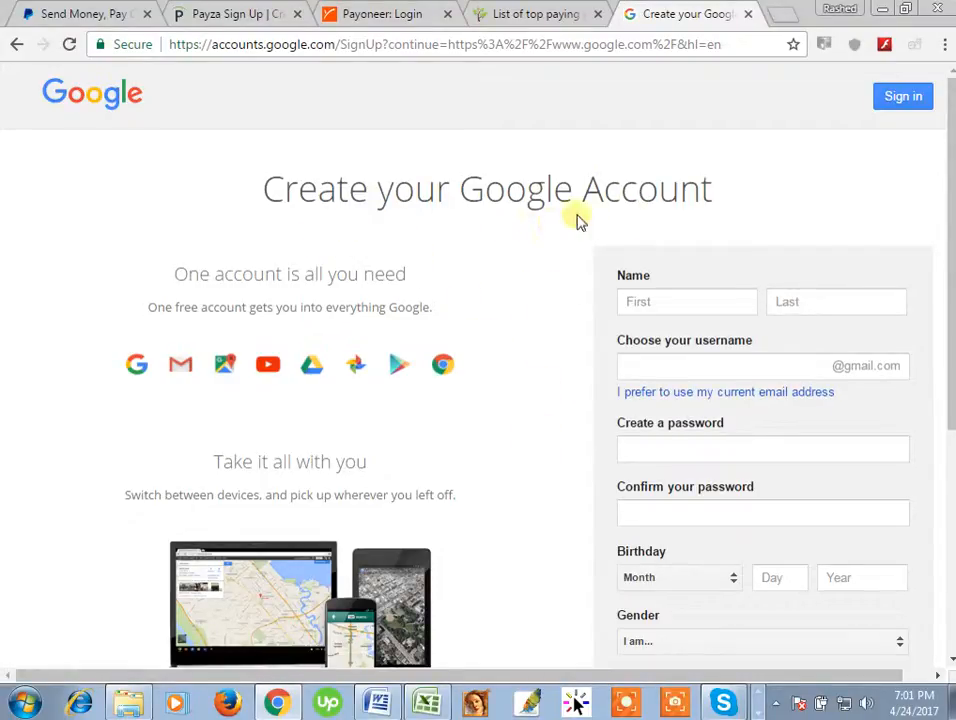
# Enter the account holder's first and last name in the sign-up form
pyautogui.scroll(-2, 514, 305)
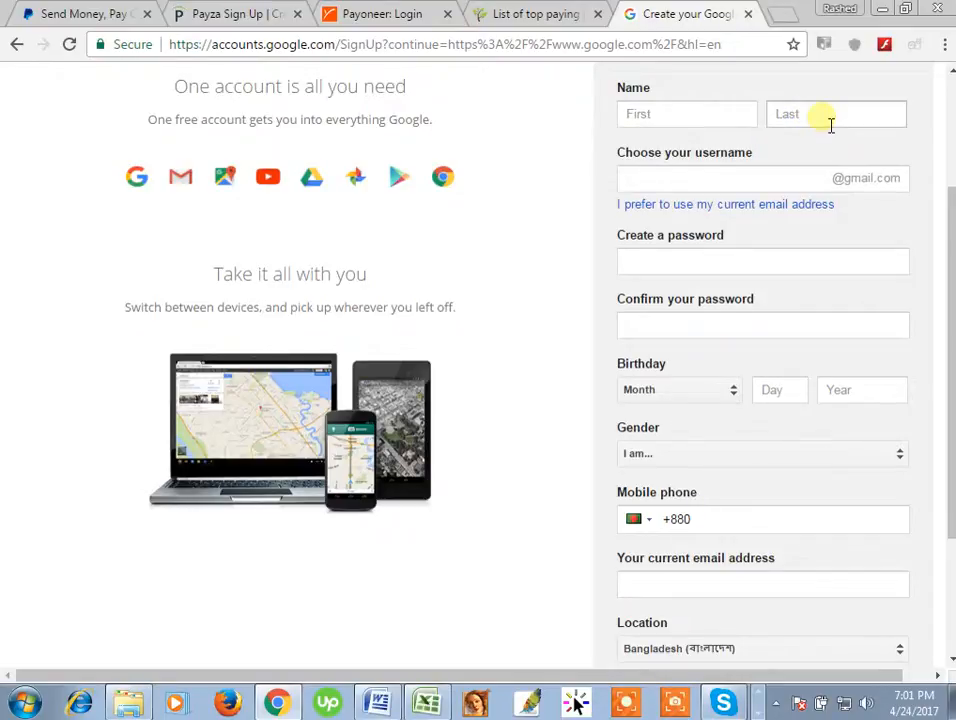
pyautogui.click(684, 120)
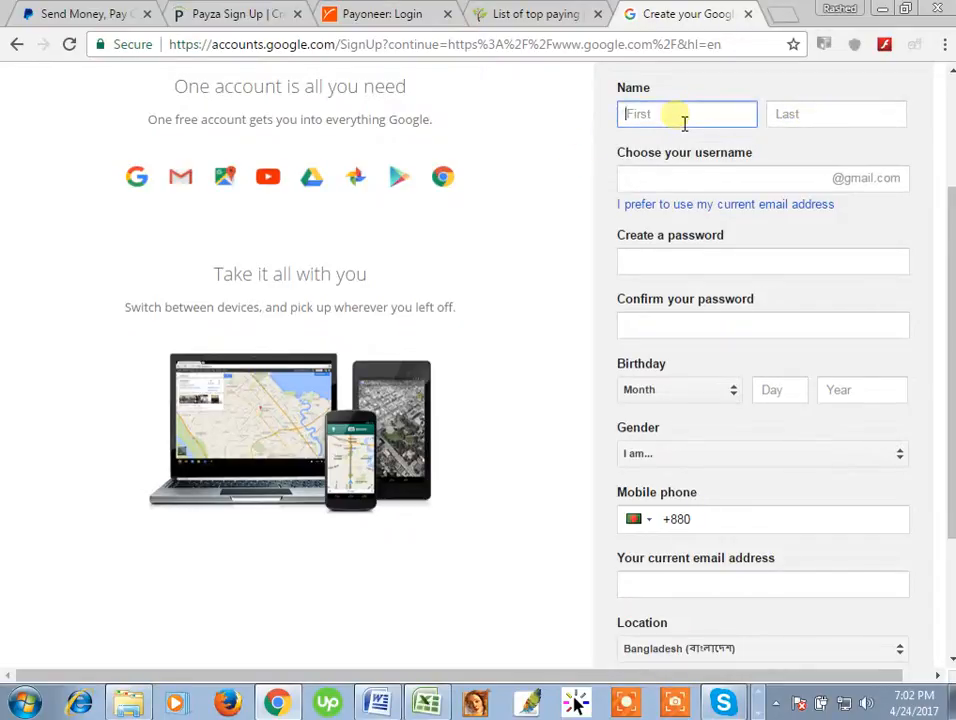
pyautogui.click(684, 120)
pyautogui.press('Tab')
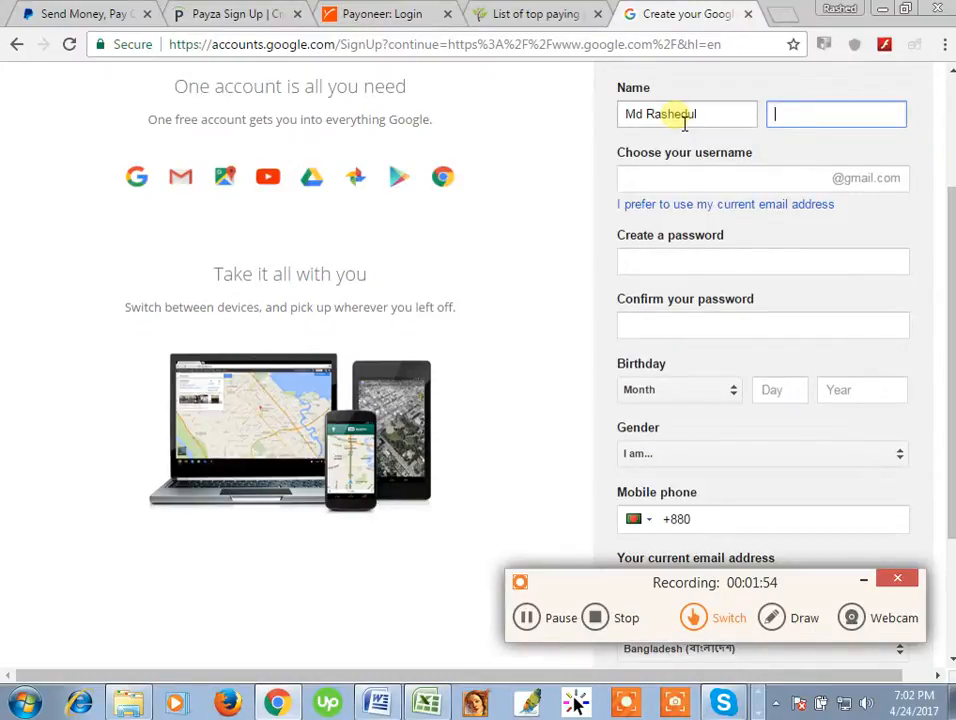
pyautogui.click(862, 580)
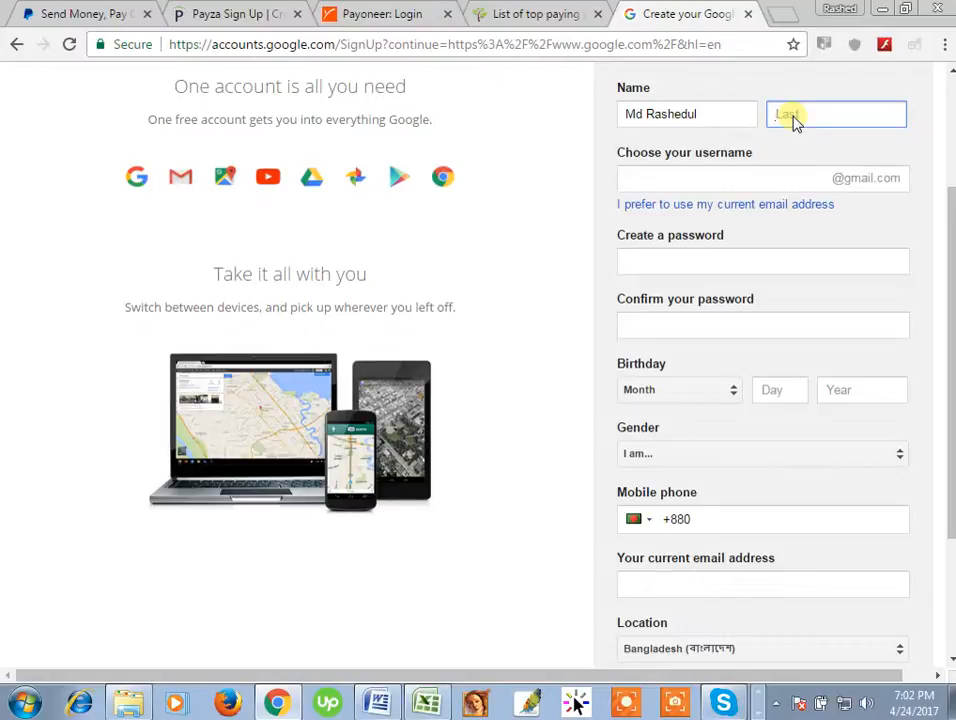
pyautogui.write('hoque')
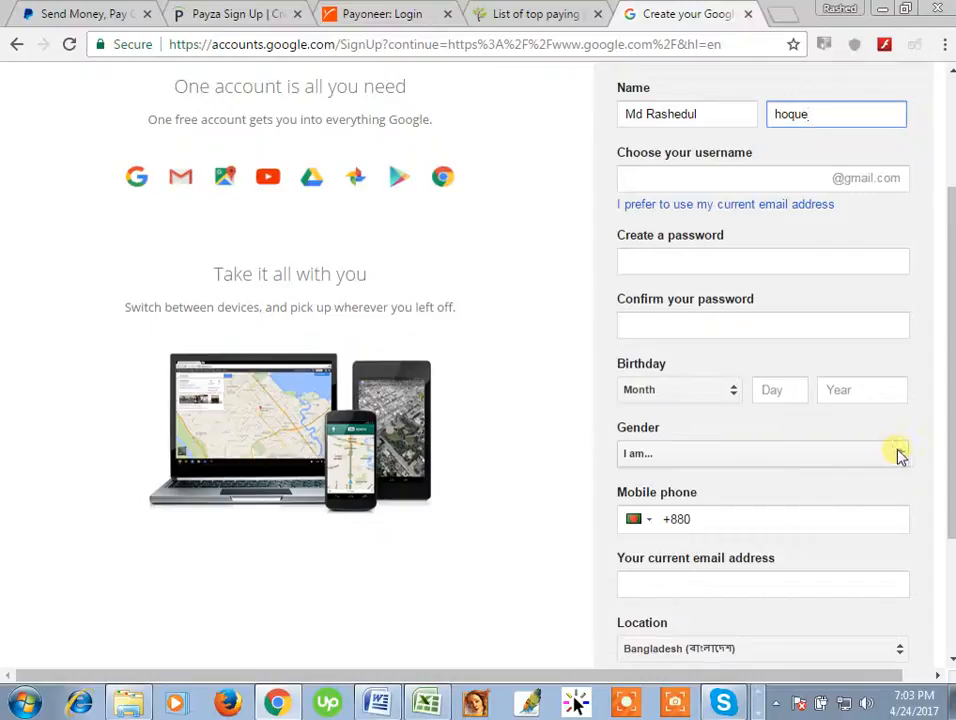
# Examine the rest of the sign-up form, including username, password, birthday, gender, mobile phone, current email and location
pyautogui.click(727, 521)
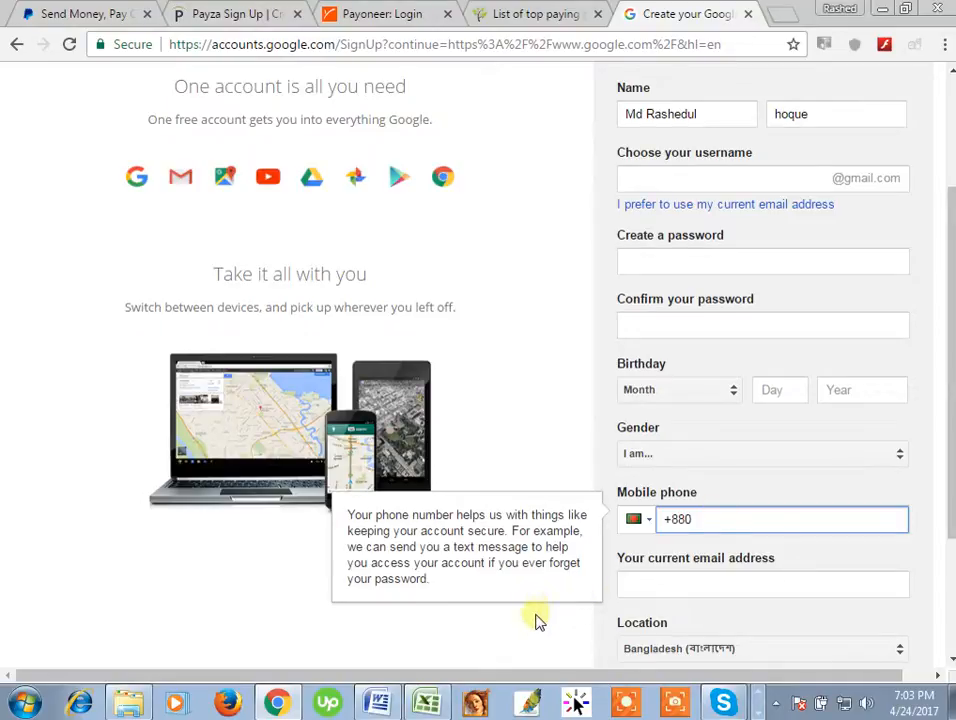
pyautogui.scroll(-1, 538, 617)
pyautogui.scroll(-1, 538, 617)
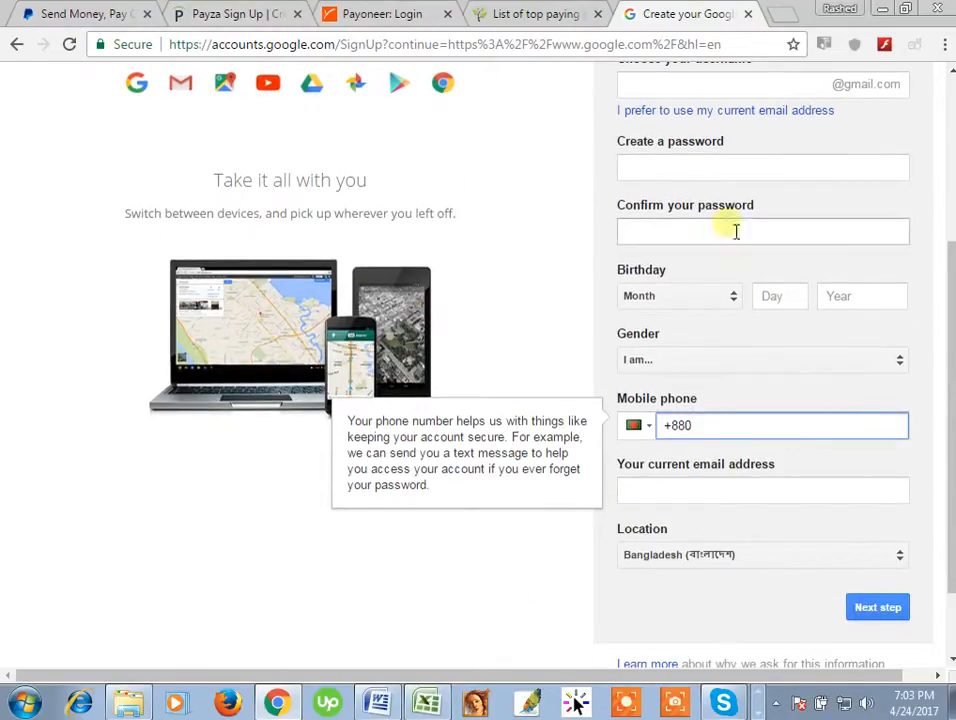
pyautogui.scroll(-2, 735, 574)
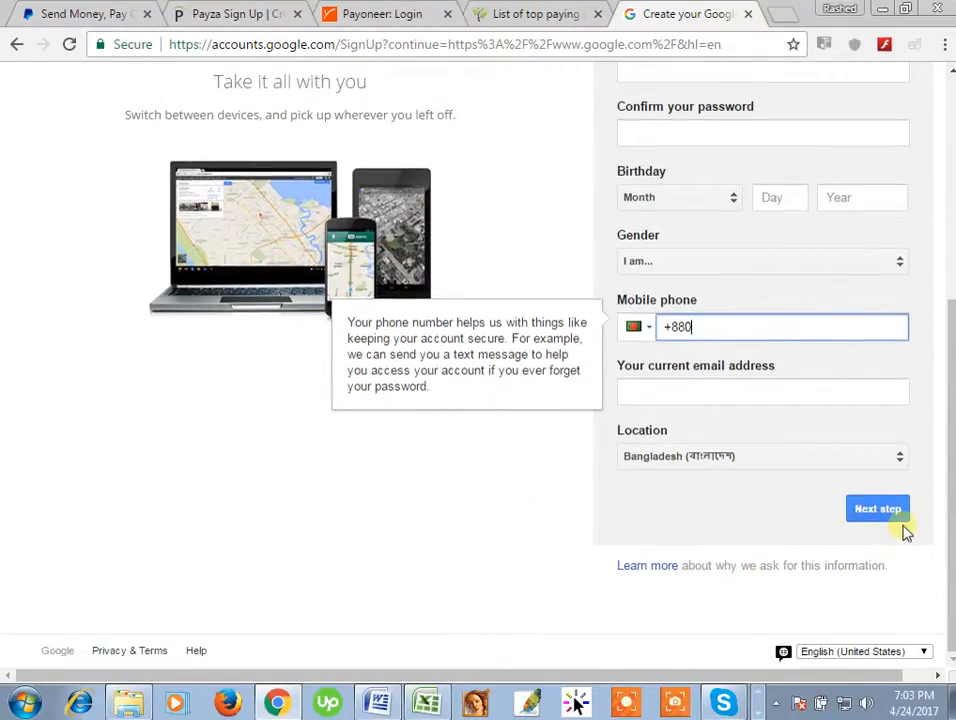
pyautogui.scroll(3, 410, 458)
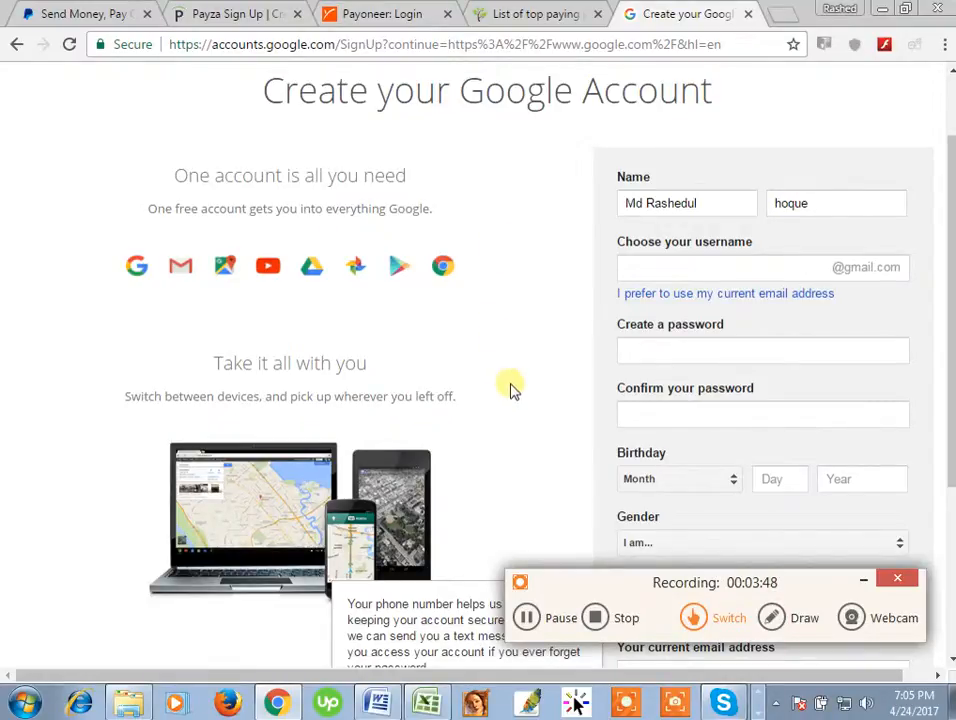
pyautogui.click(863, 580)
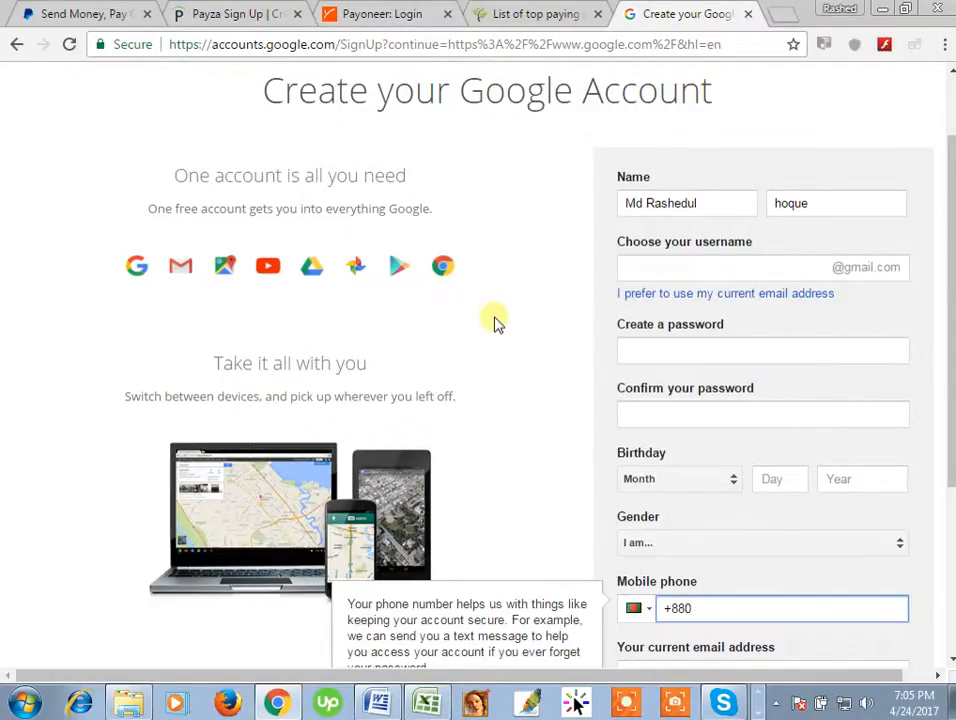
pyautogui.scroll(-1, 495, 320)
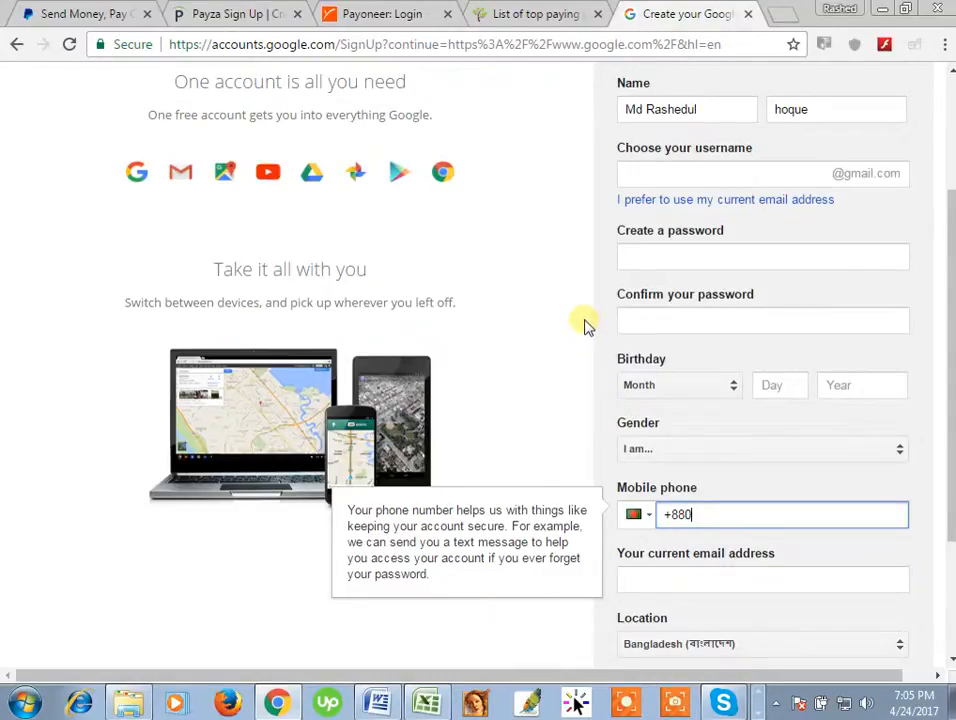
pyautogui.scroll(3, 603, 345)
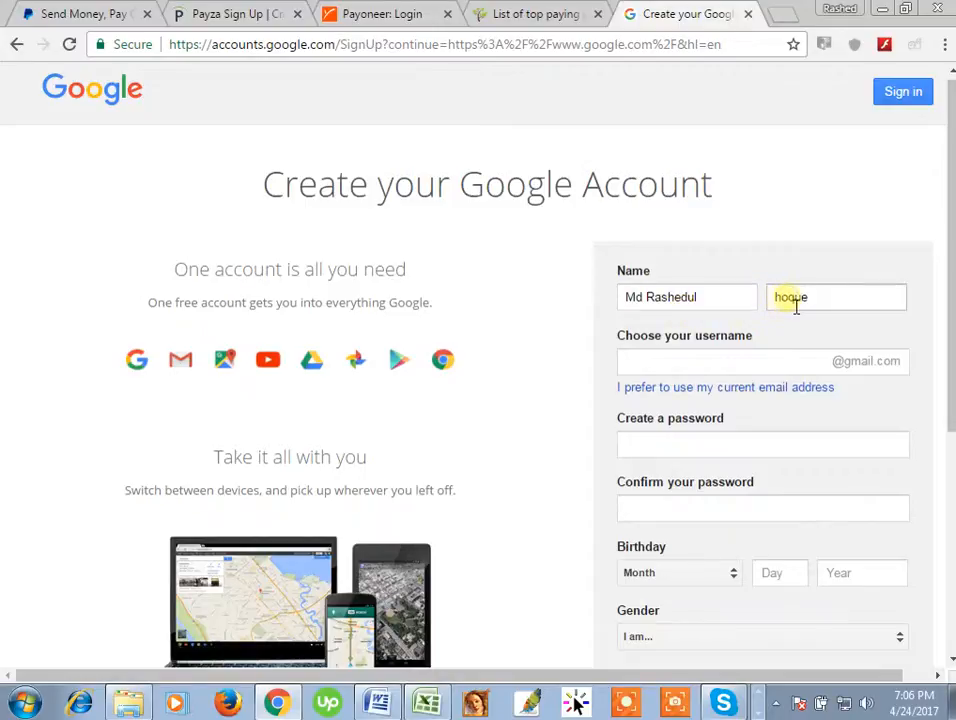
pyautogui.click(700, 372)
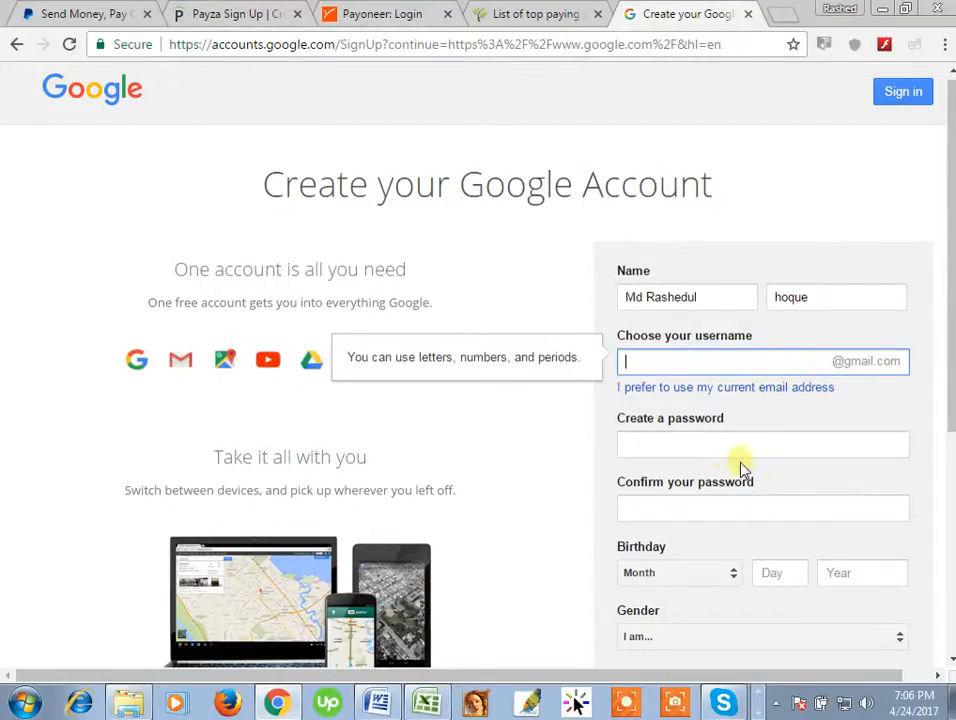
pyautogui.click(716, 516)
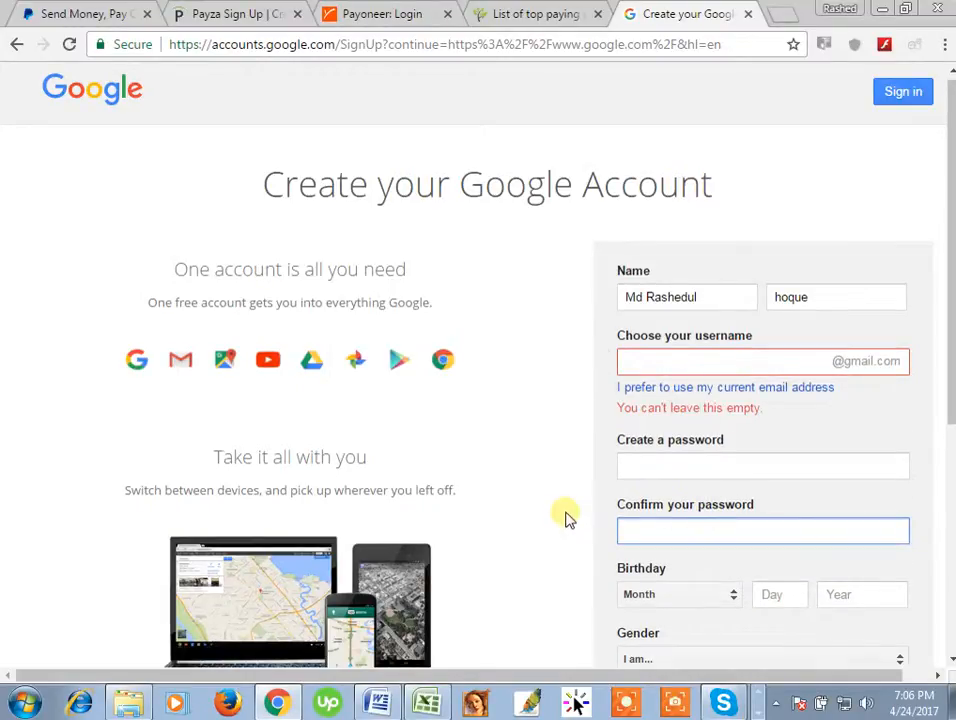
pyautogui.scroll(-1, 565, 518)
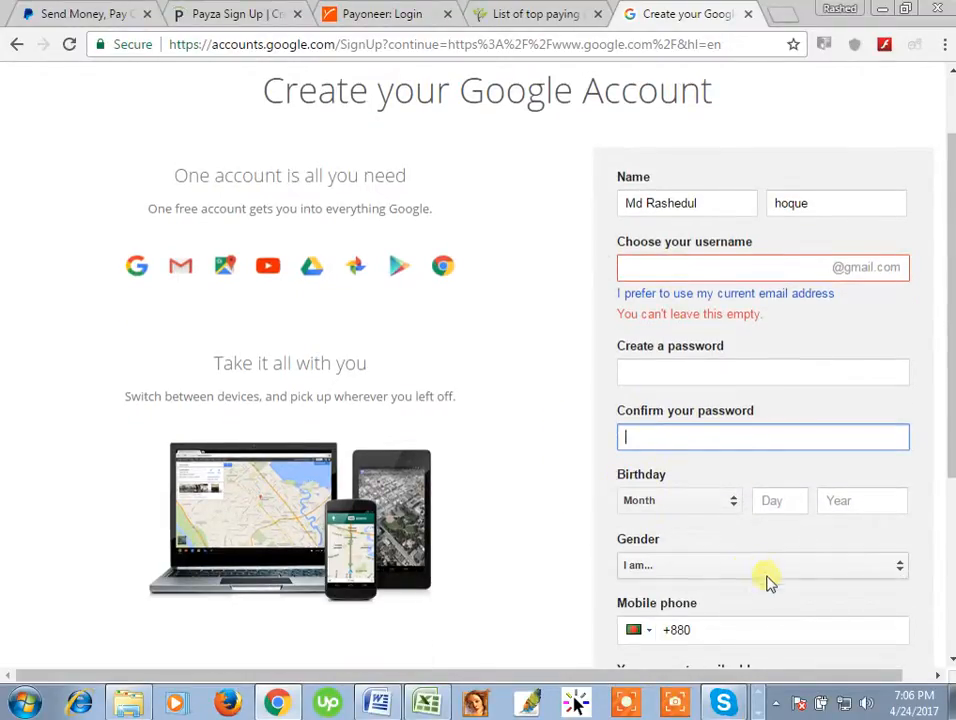
pyautogui.scroll(-1, 551, 461)
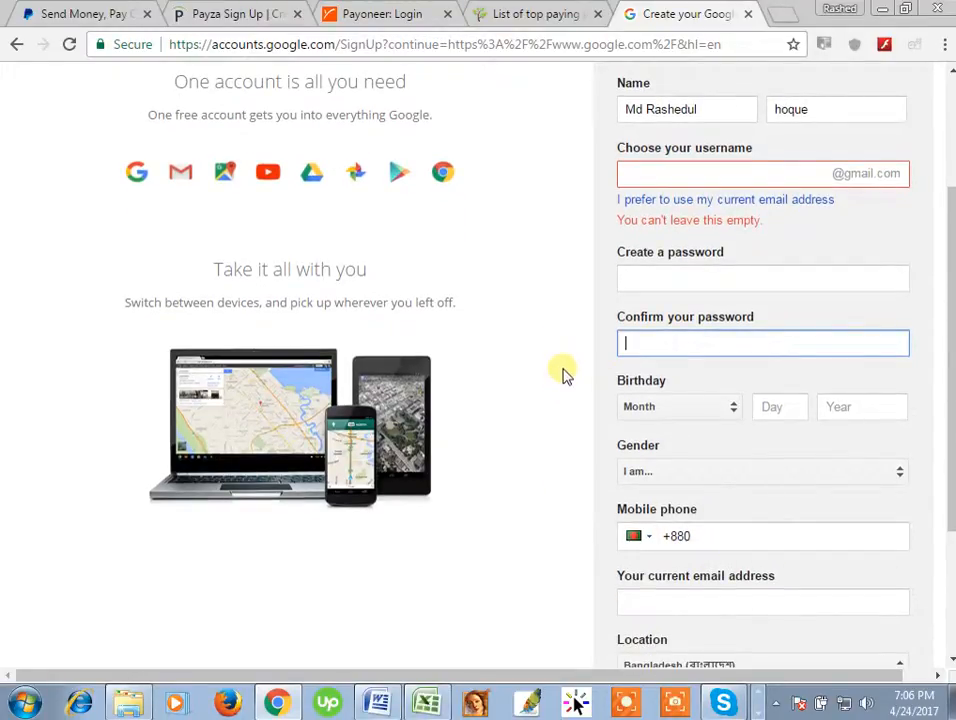
pyautogui.scroll(-2, 587, 579)
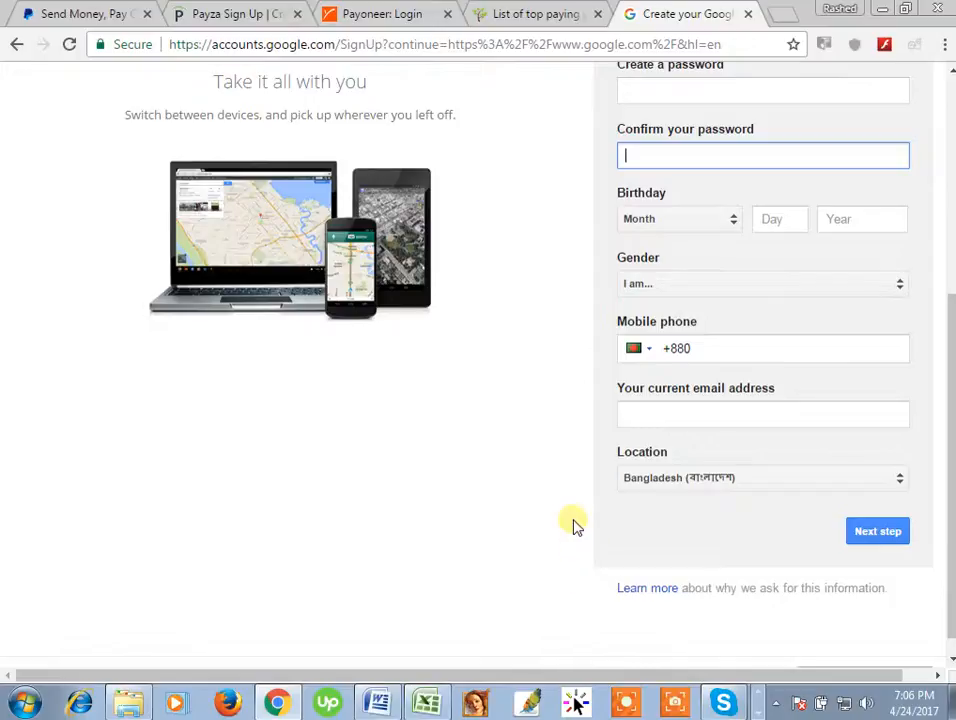
pyautogui.scroll(1, 566, 484)
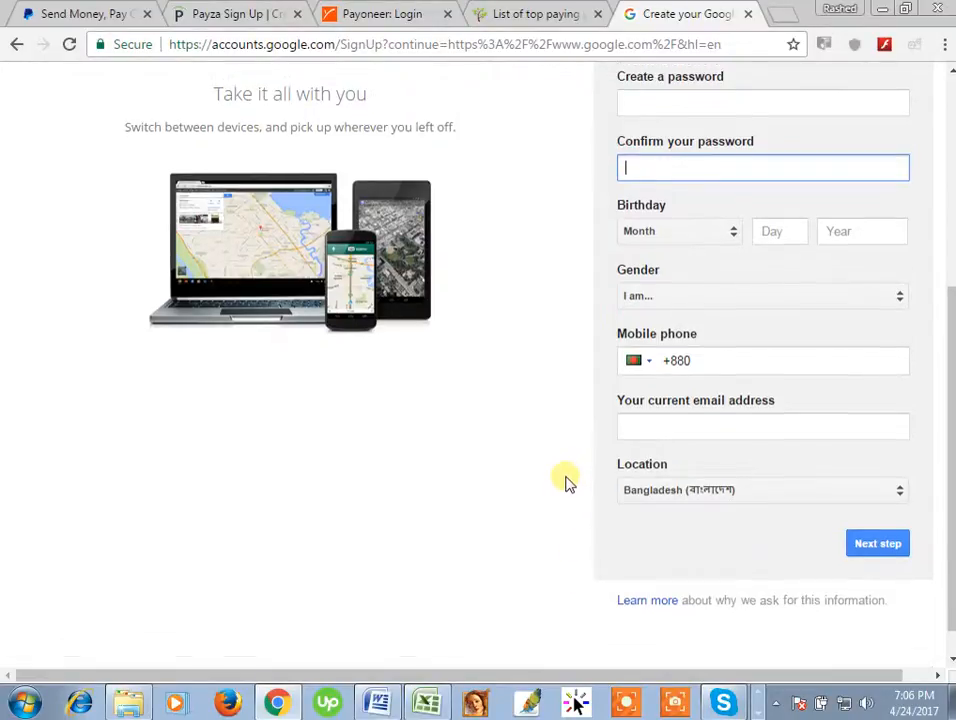
pyautogui.scroll(1, 564, 470)
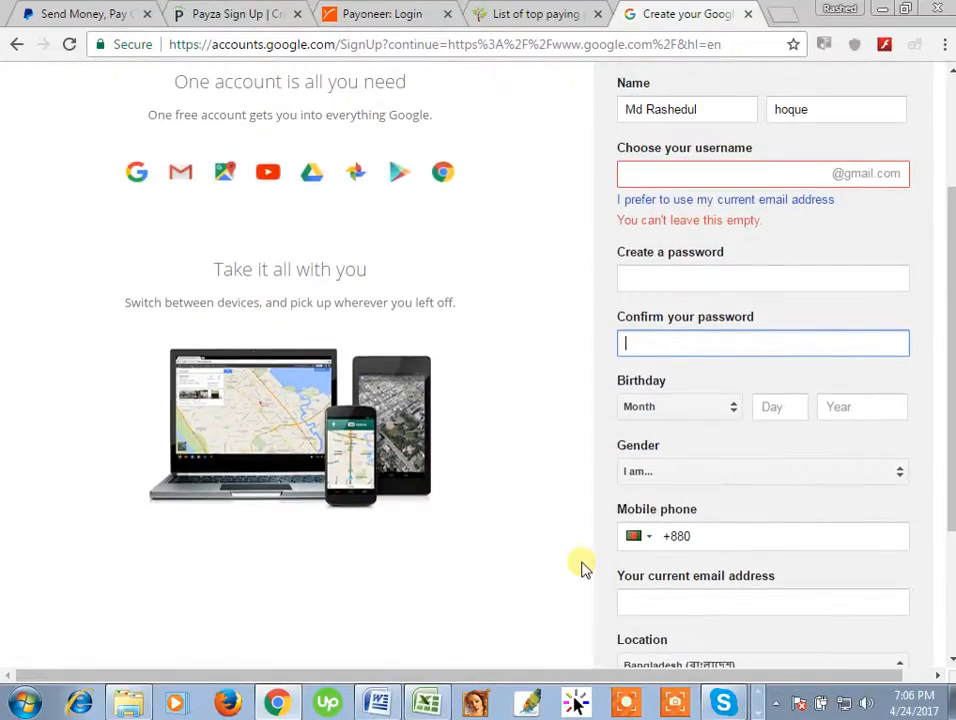
# Read to the end of Google's privacy terms, agree to them, and continue past the welcome page
pyautogui.scroll(-1, 567, 547)
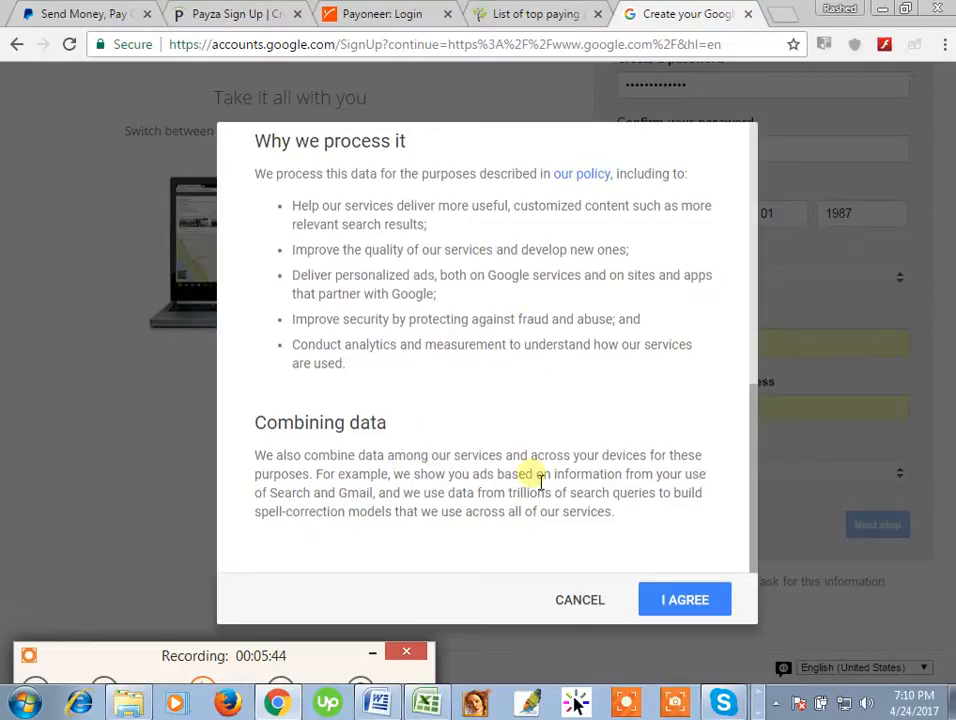
pyautogui.click(683, 603)
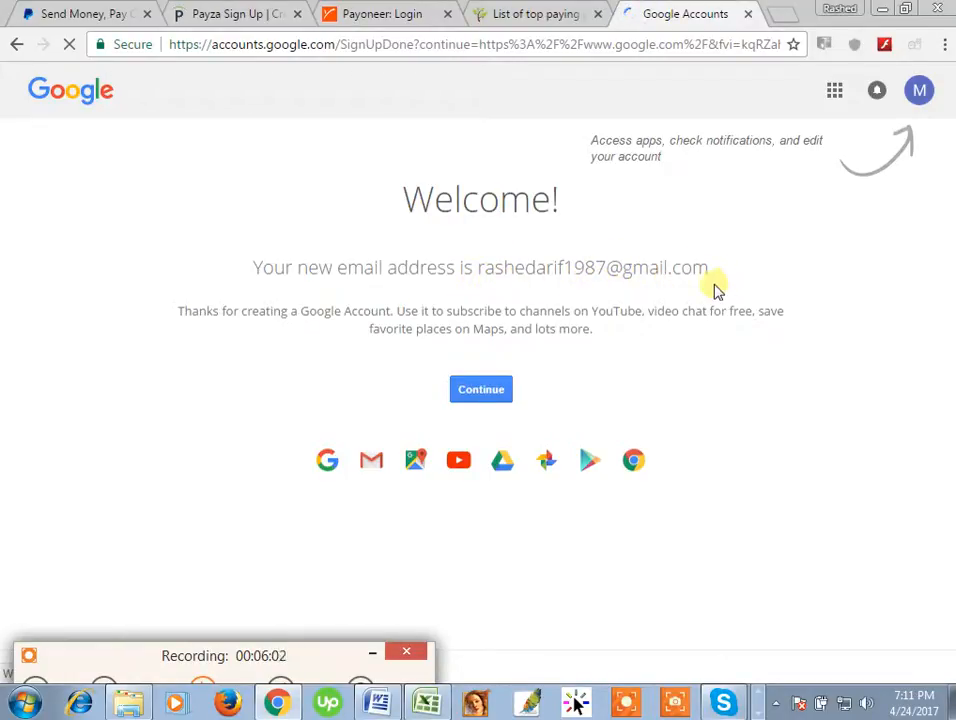
pyautogui.click(489, 388)
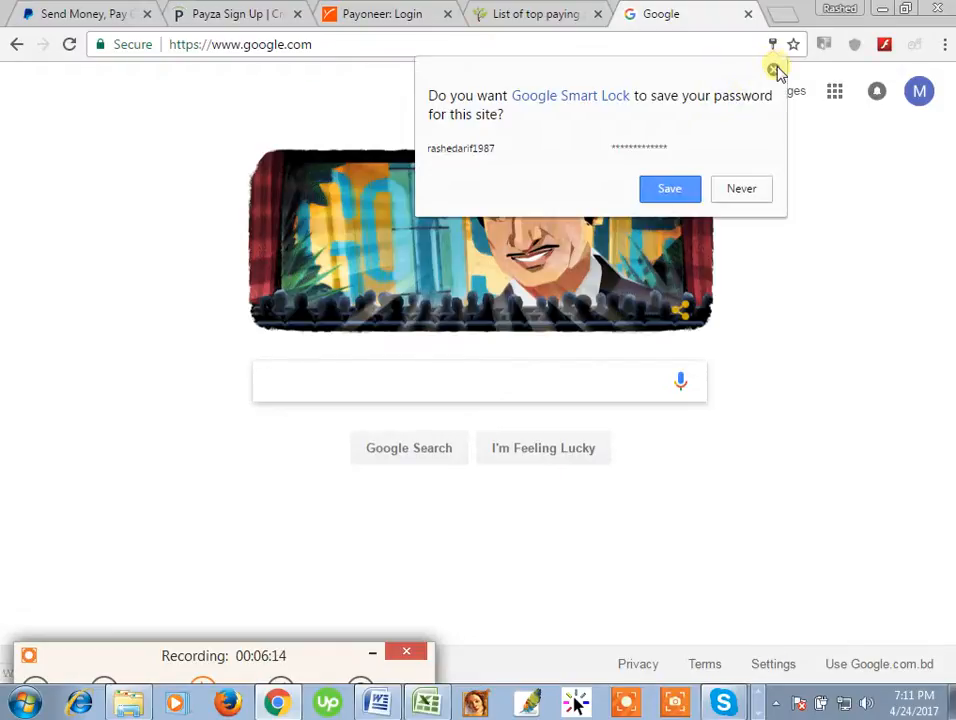
# Open Gmail for the new account and load youtube.com in a separate browser tab
pyautogui.click(737, 92)
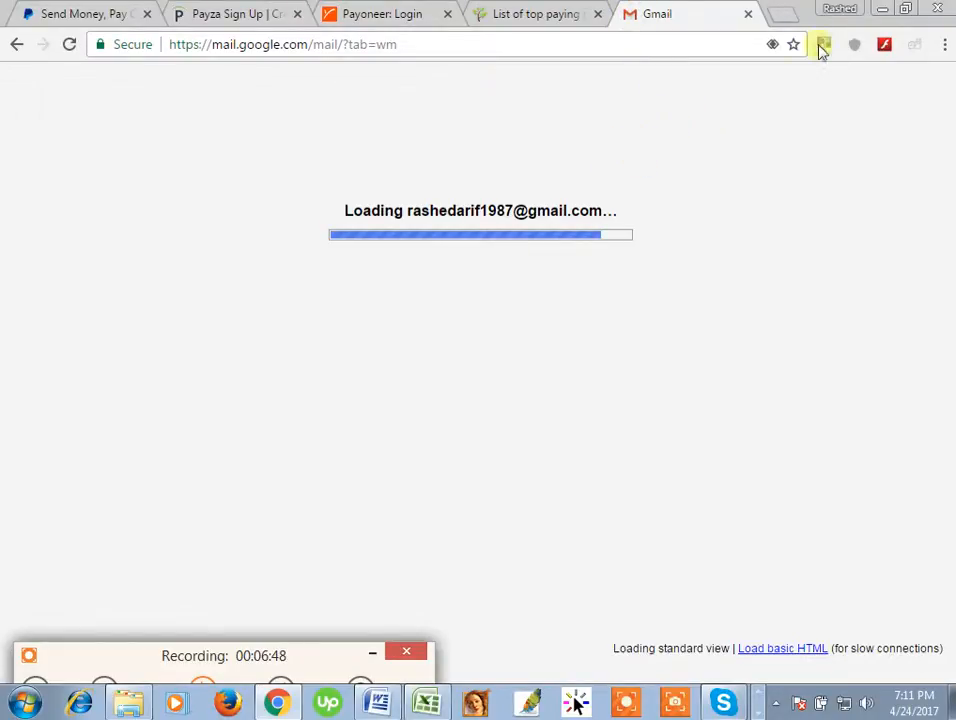
pyautogui.click(785, 22)
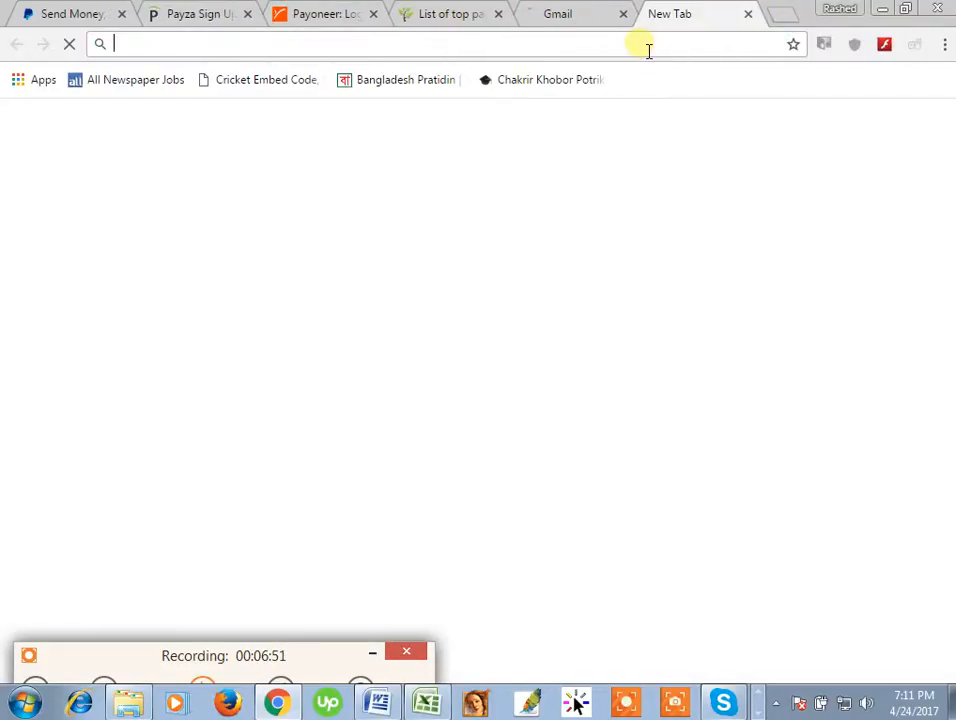
pyautogui.write('youtube.com')
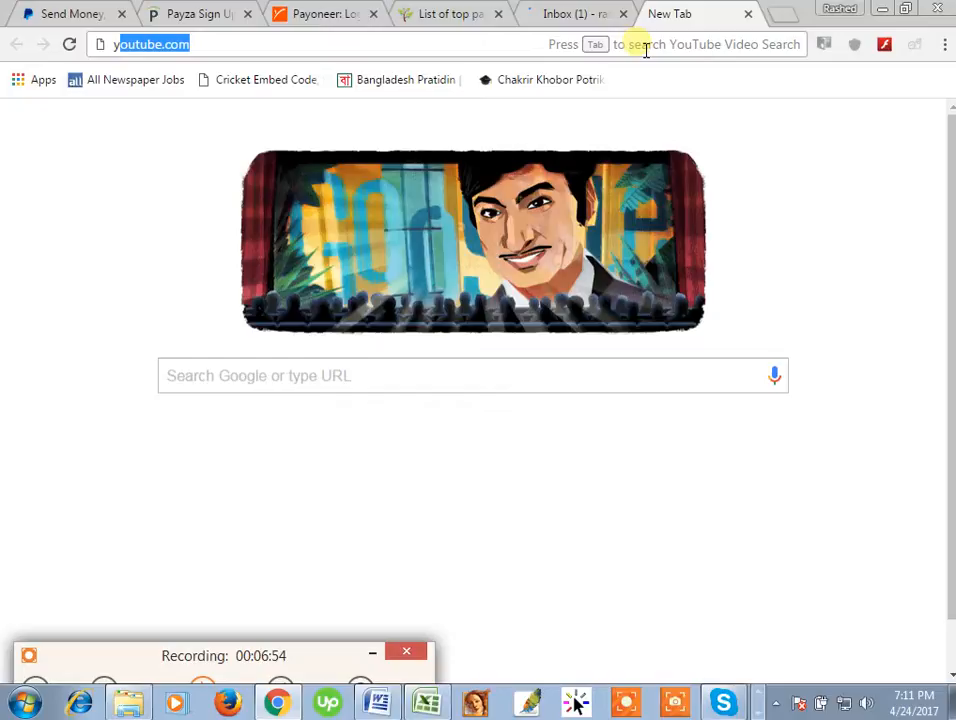
pyautogui.press('Return')
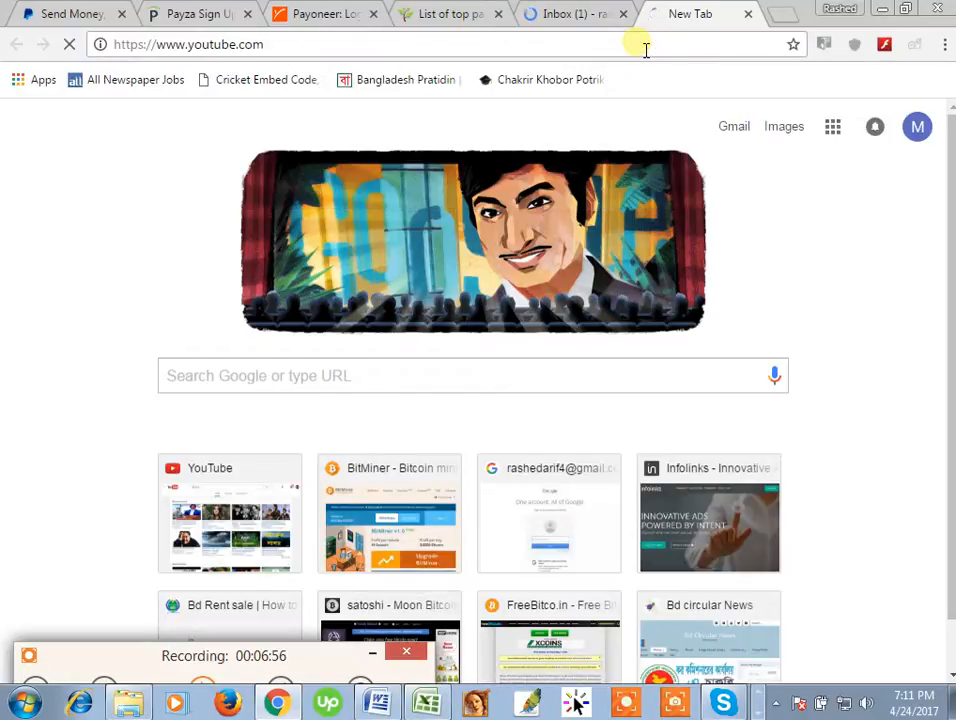
# Return to the Gmail tab, close the introduction tour, and show the inbox
pyautogui.click(583, 16)
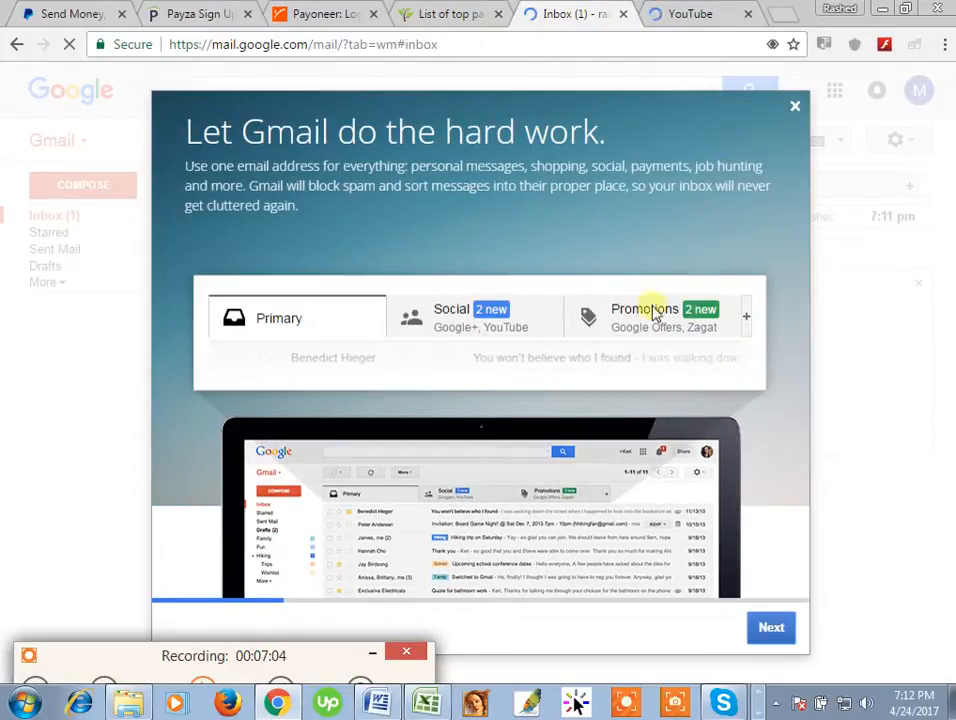
pyautogui.click(796, 107)
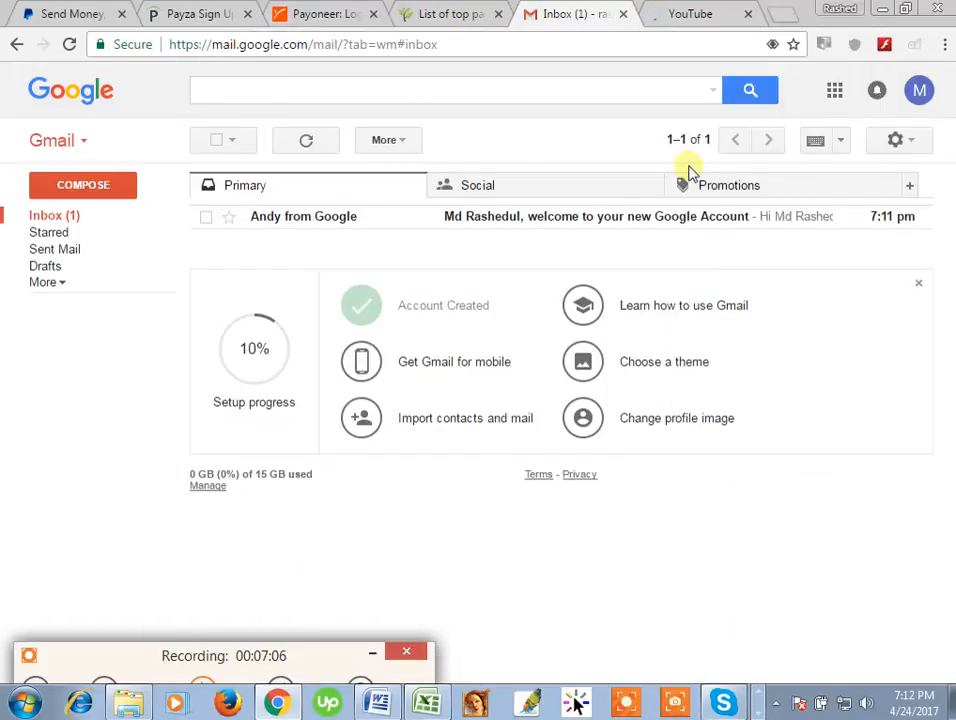
pyautogui.click(56, 219)
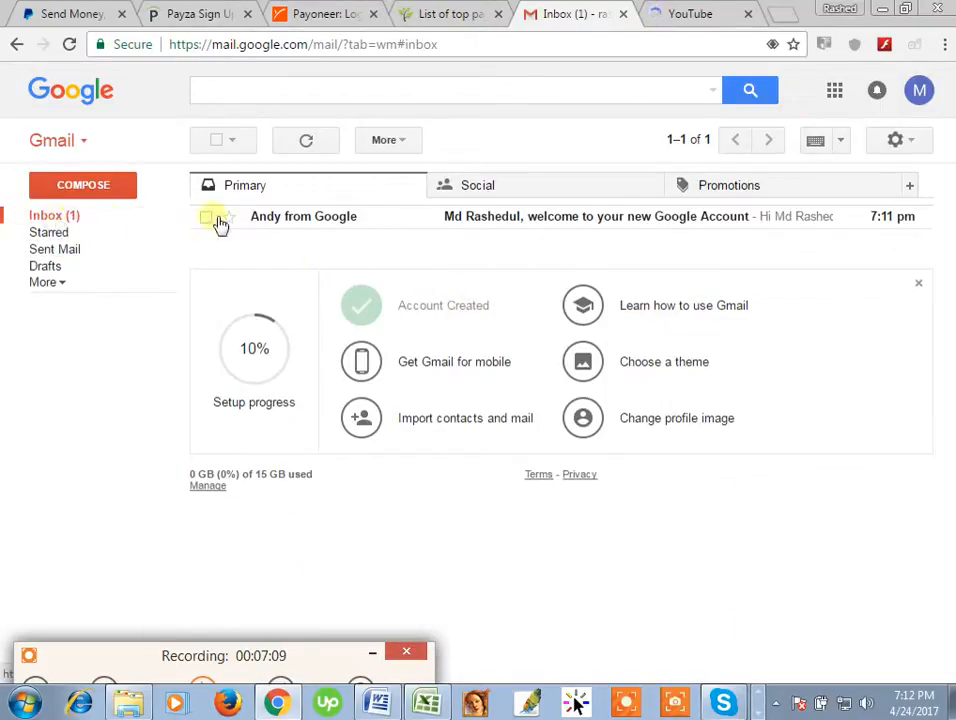
# Open the welcome message from Google in the inbox and read through its getting-started tips
pyautogui.click(380, 224)
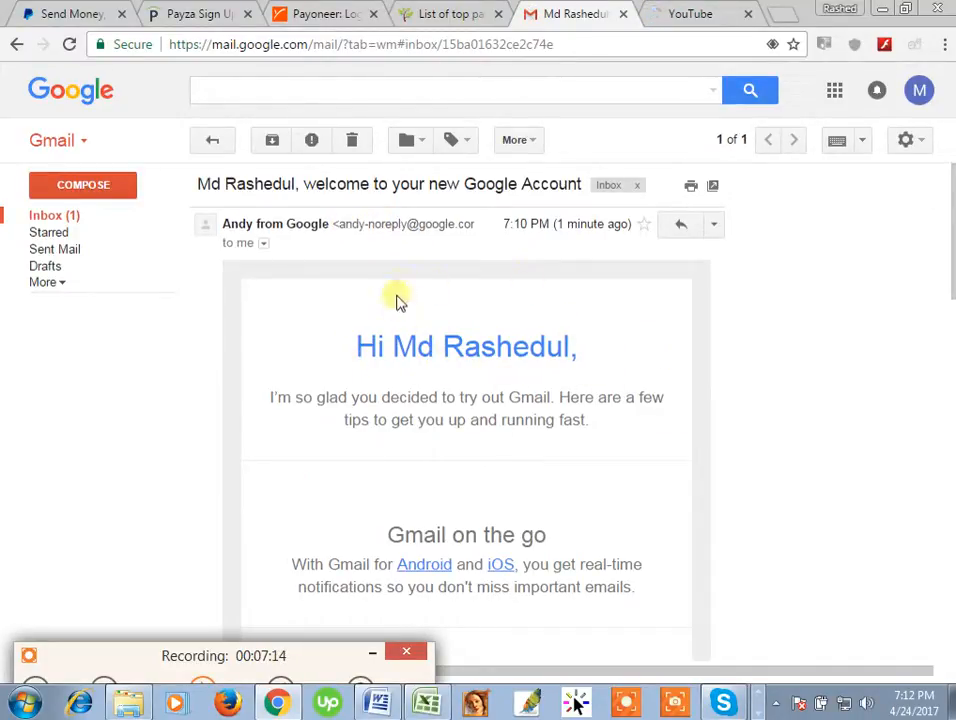
pyautogui.scroll(-2, 533, 325)
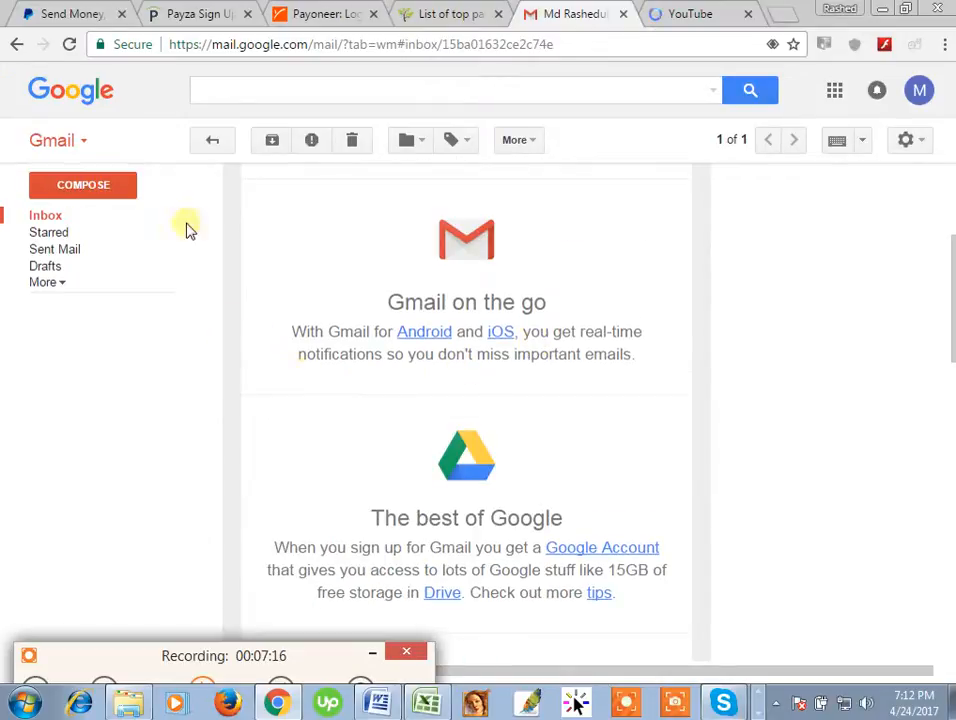
# Switch to the YouTube page, sign in with the new Google account, and dismiss the registration notice
pyautogui.click(690, 14)
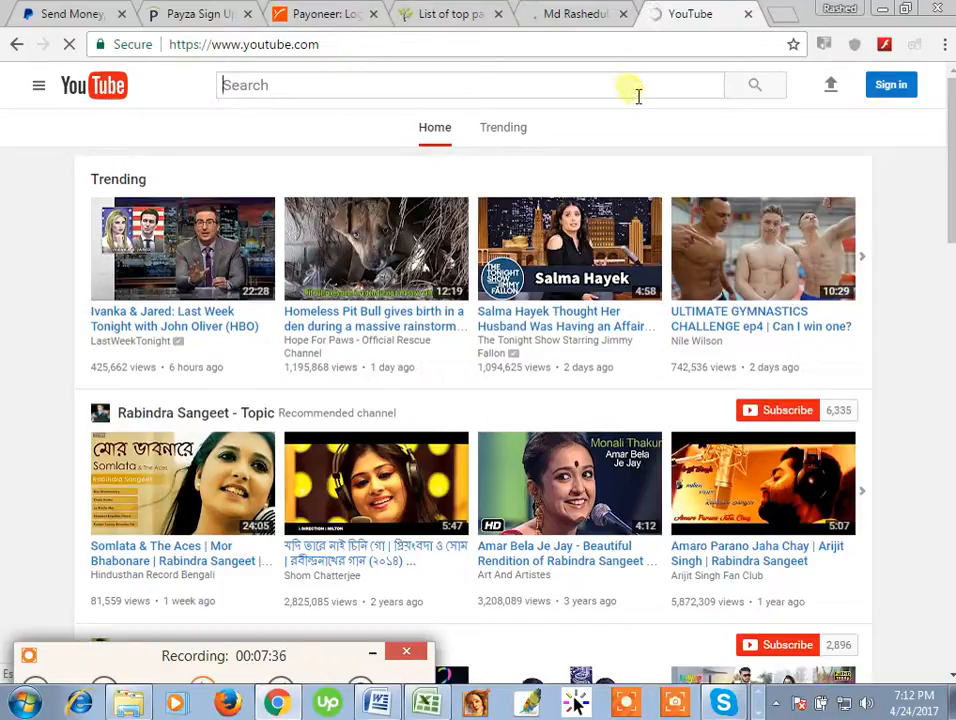
pyautogui.click(888, 90)
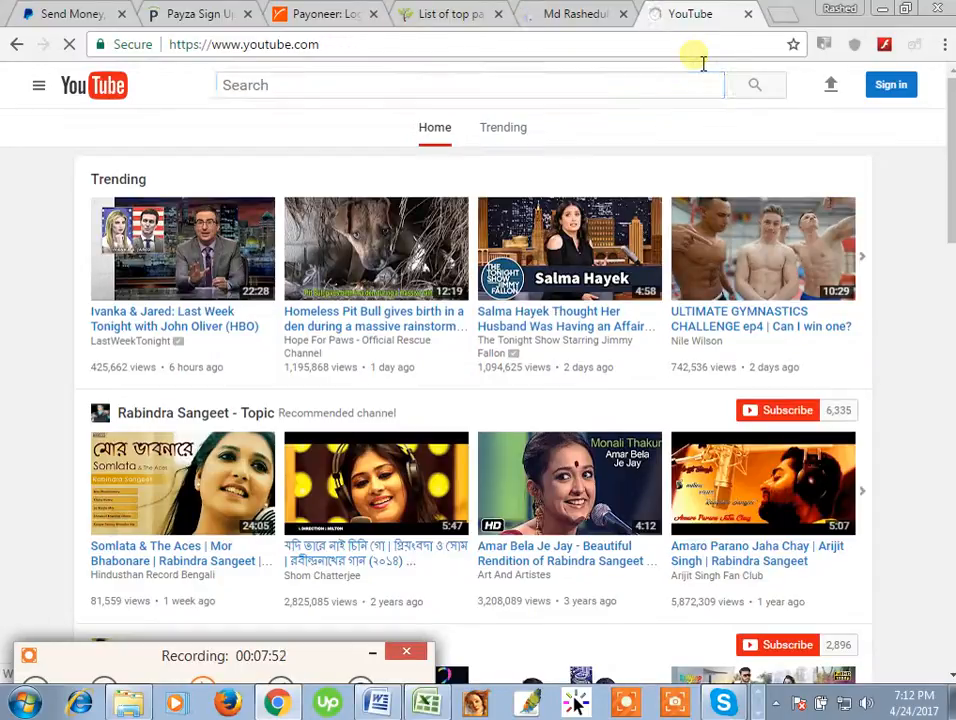
pyautogui.click(902, 92)
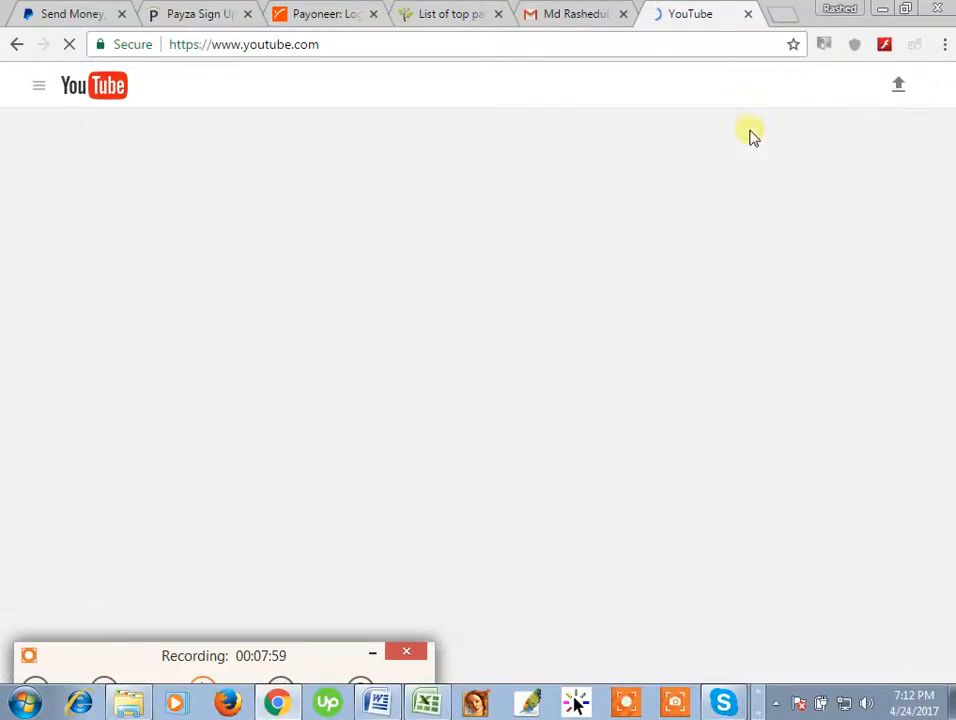
pyautogui.click(659, 178)
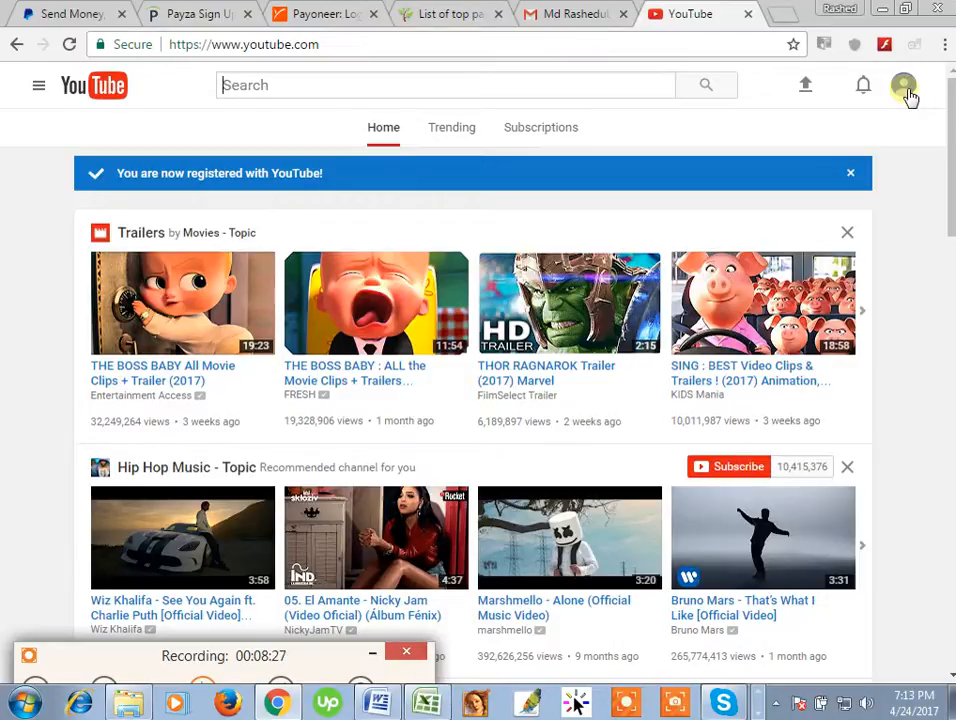
pyautogui.click(851, 177)
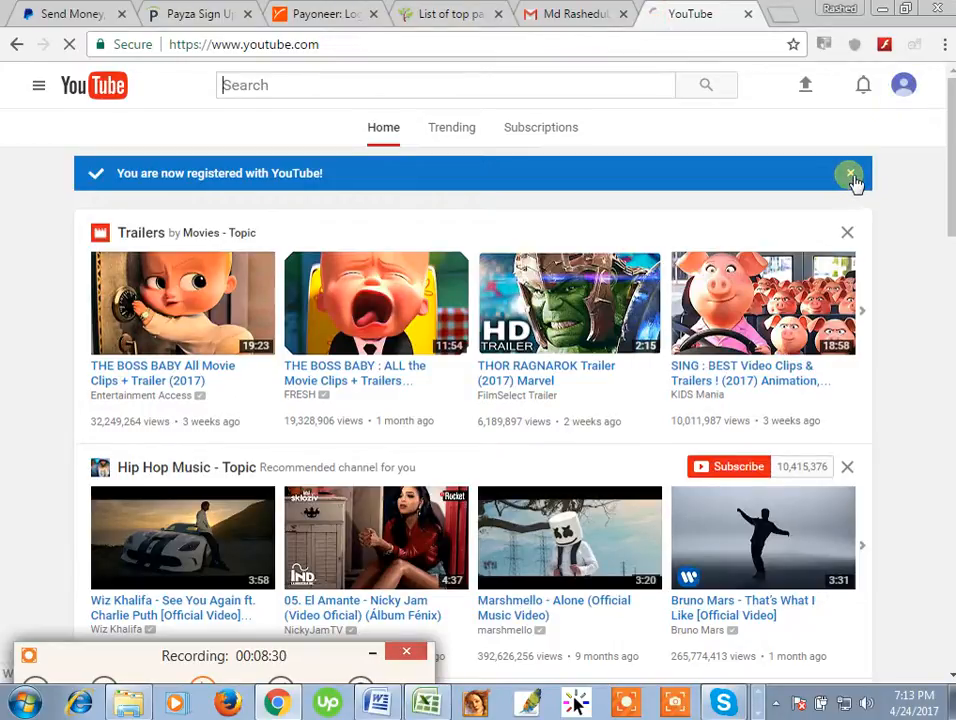
# Open Creator Studio for the signed-in account and start creating a channel
pyautogui.click(906, 96)
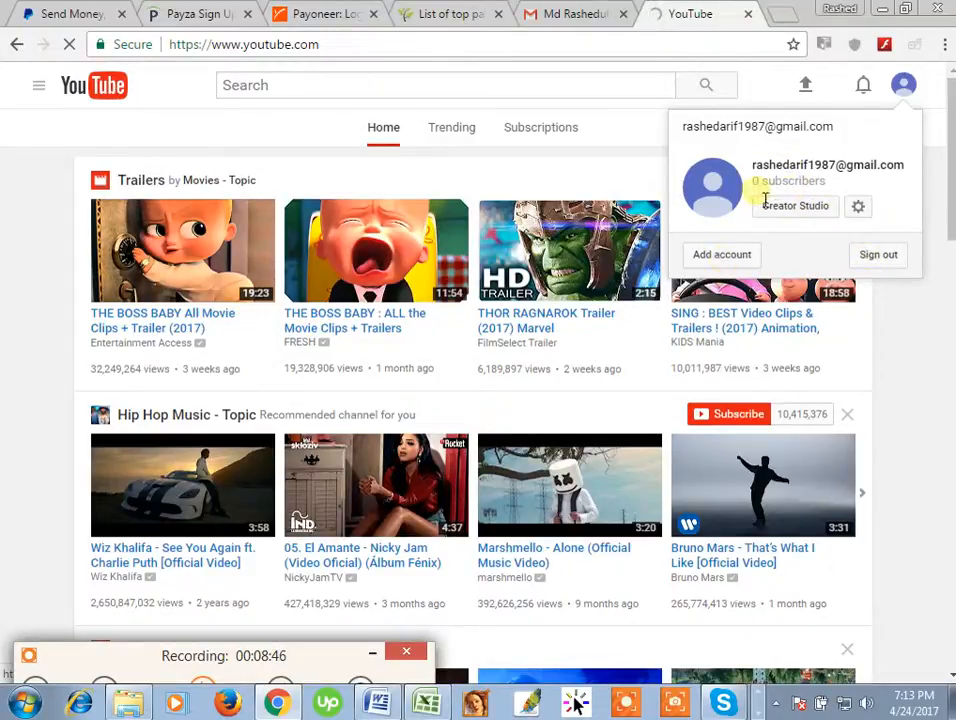
pyautogui.click(68, 46)
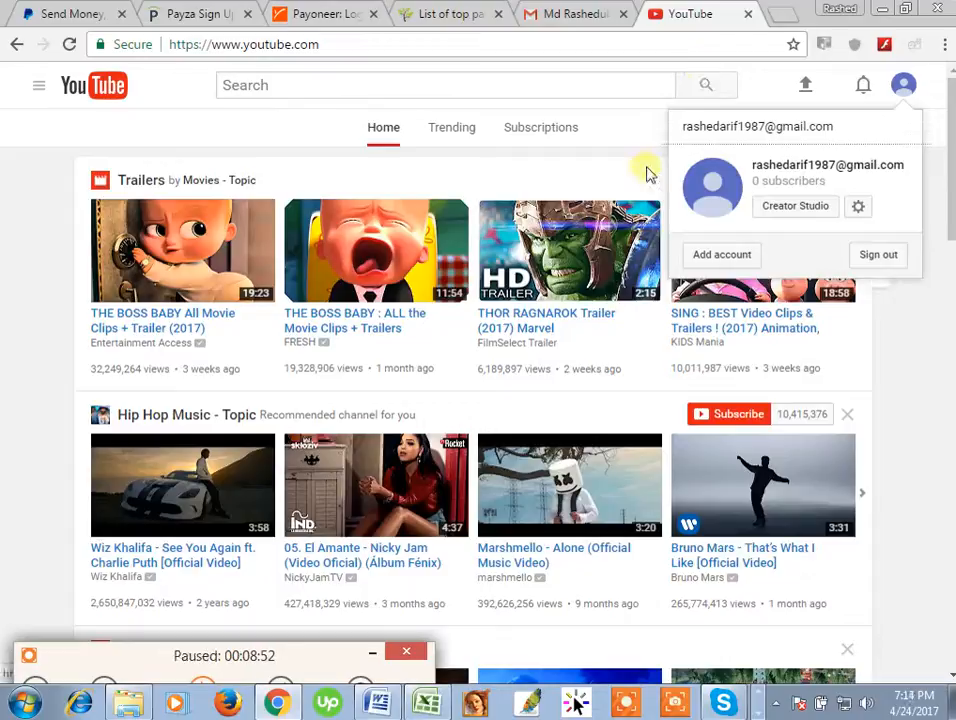
pyautogui.click(803, 212)
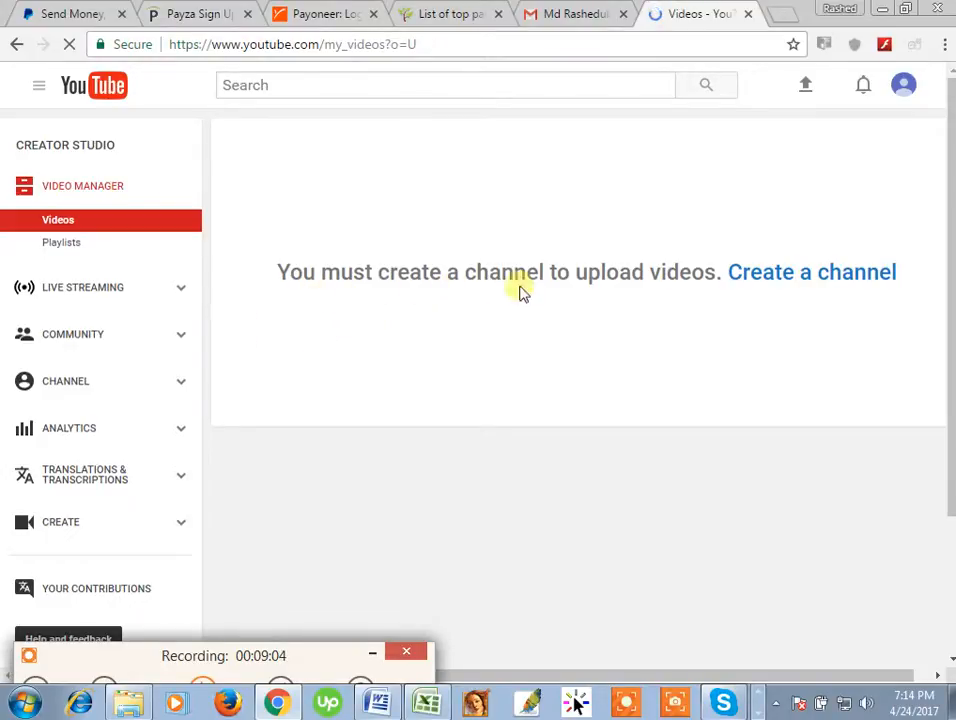
pyautogui.click(823, 278)
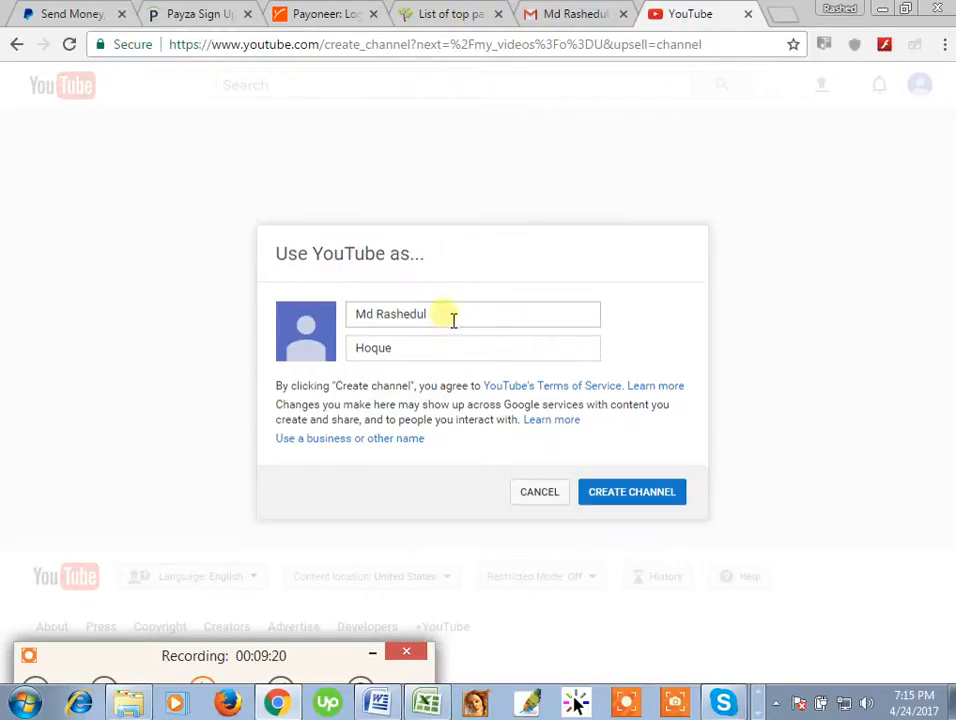
# Replace the channel's first name with Make Money and its last name with Online School
pyautogui.moveTo(450, 316); pyautogui.dragTo(363, 324)
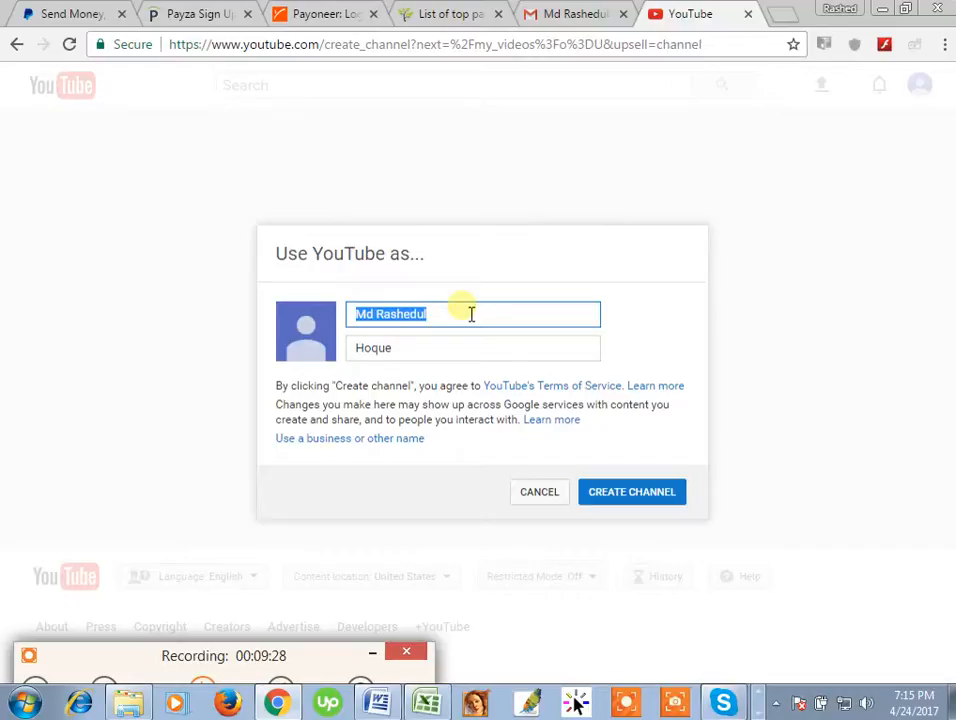
pyautogui.write('Make')
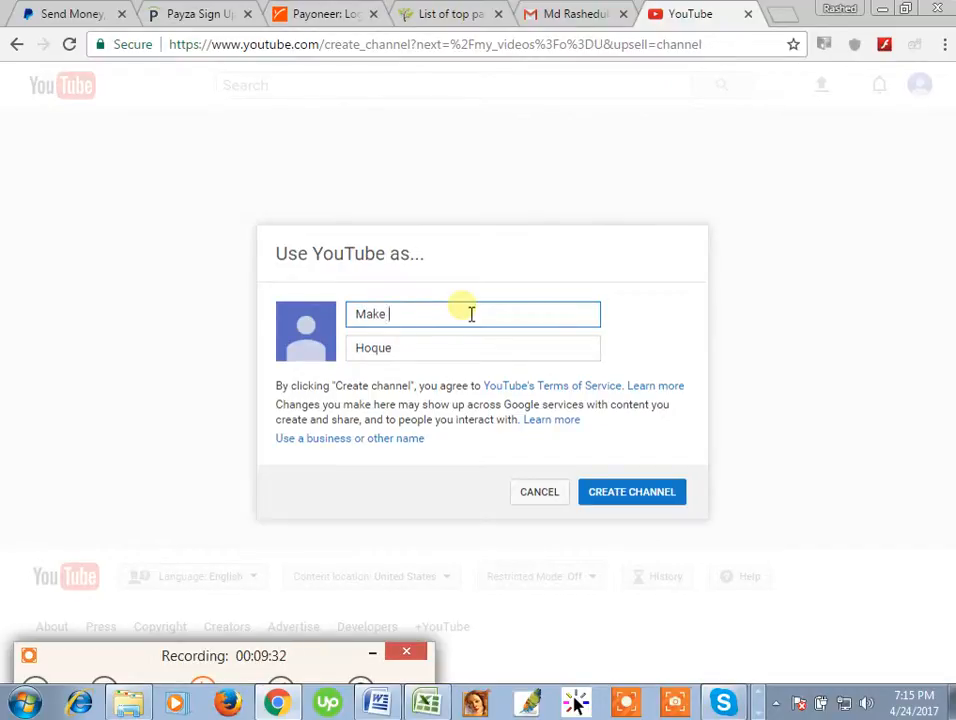
pyautogui.write(' Money')
pyautogui.press('Tab')
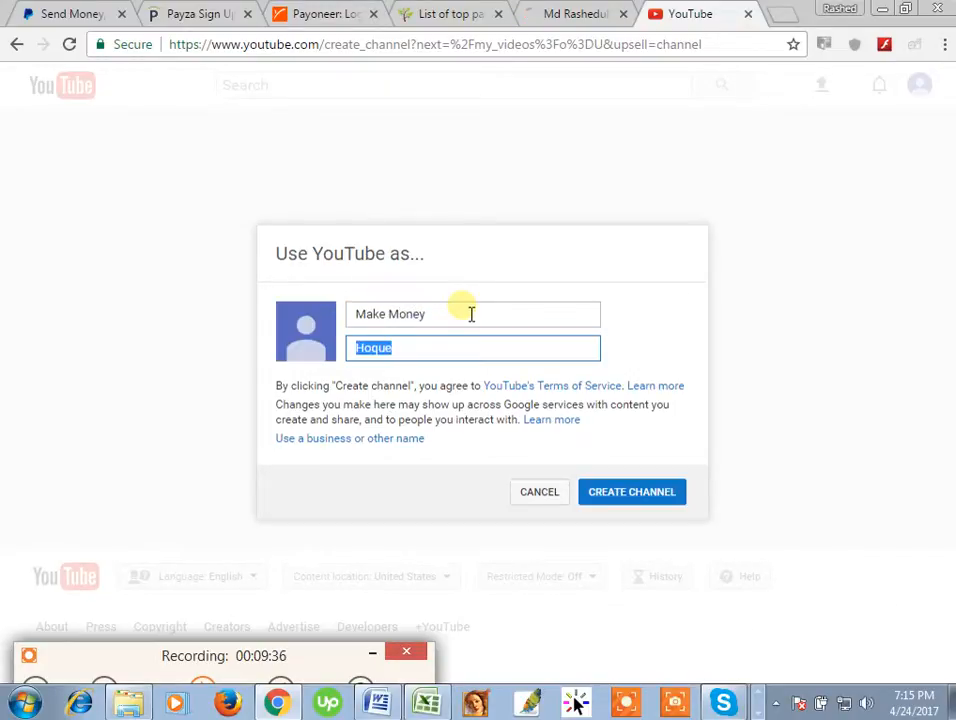
pyautogui.write('o')
pyautogui.press('BackSpace')
pyautogui.write('D')
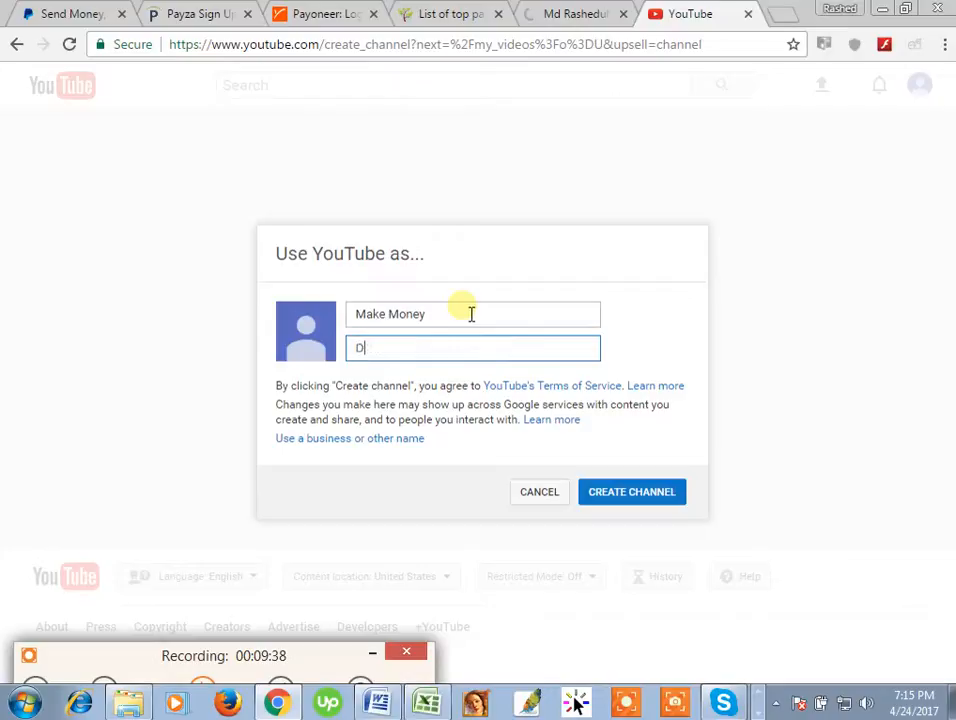
pyautogui.write('nline School')
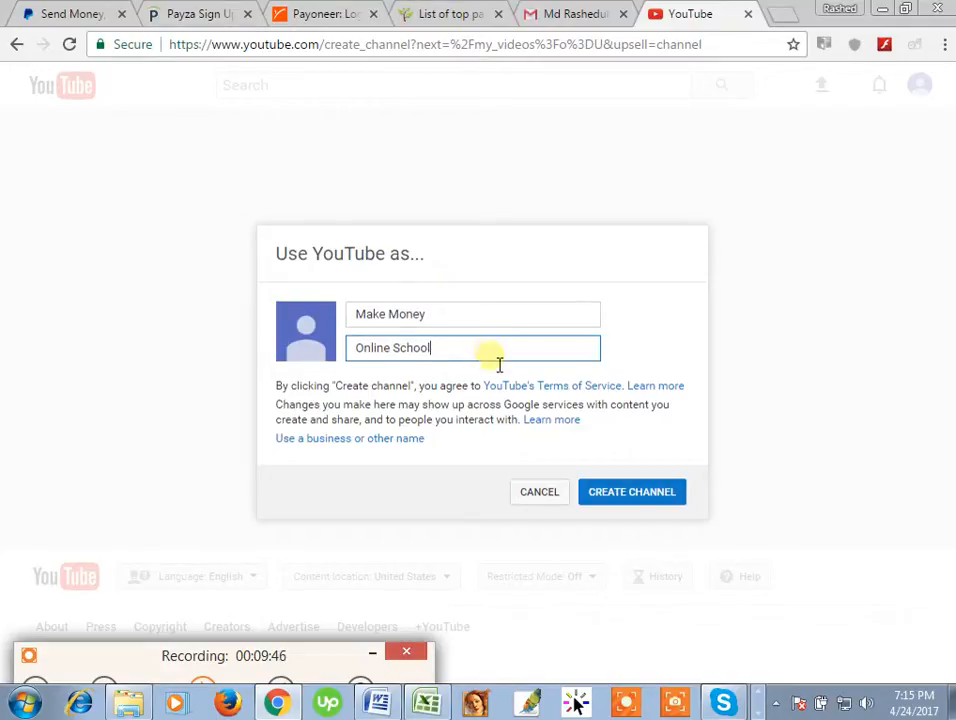
# Remove the word Online from the channel's last name, leaving School, and create the channel
pyautogui.click(393, 348)
pyautogui.press('BackSpace')
pyautogui.press('BackSpace')
pyautogui.press('BackSpace')
pyautogui.press('BackSpace')
pyautogui.press('BackSpace')
pyautogui.press('BackSpace')
pyautogui.press('BackSpace')
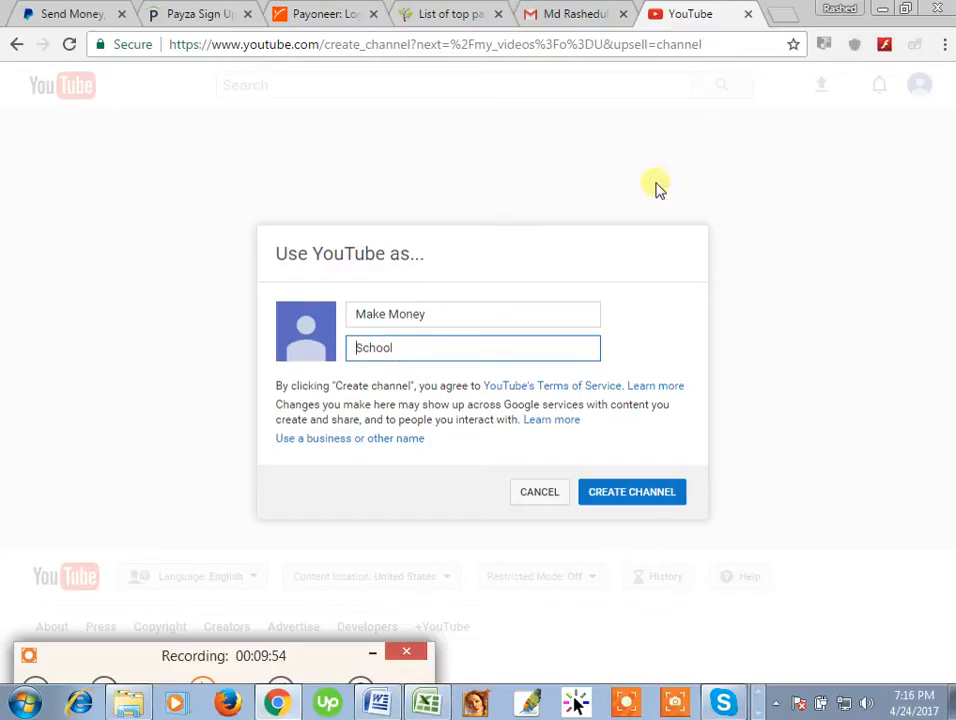
pyautogui.click(655, 495)
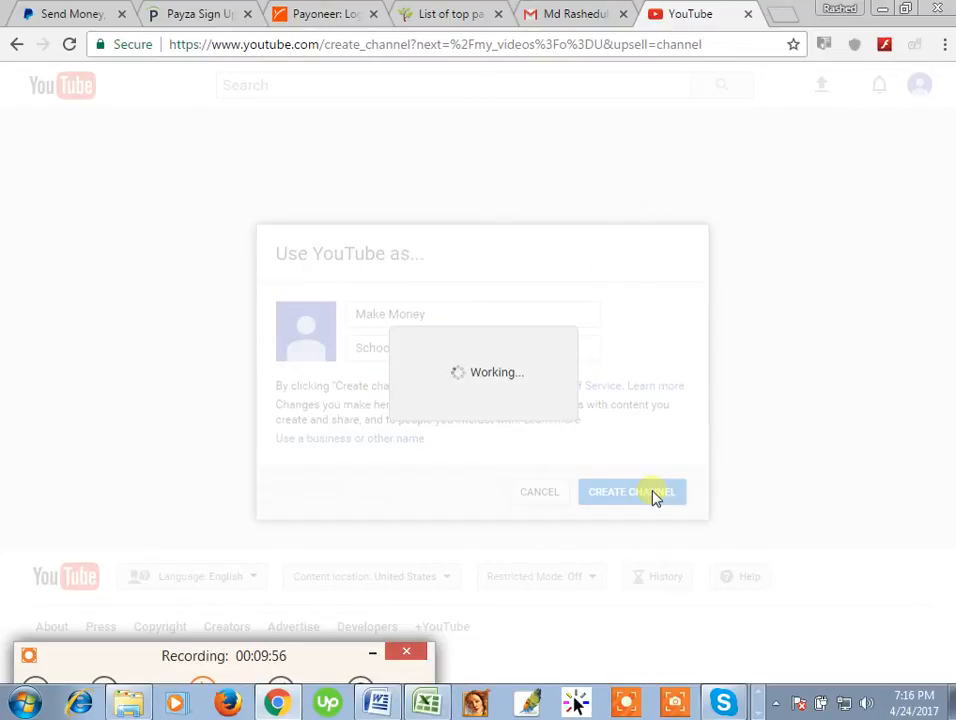